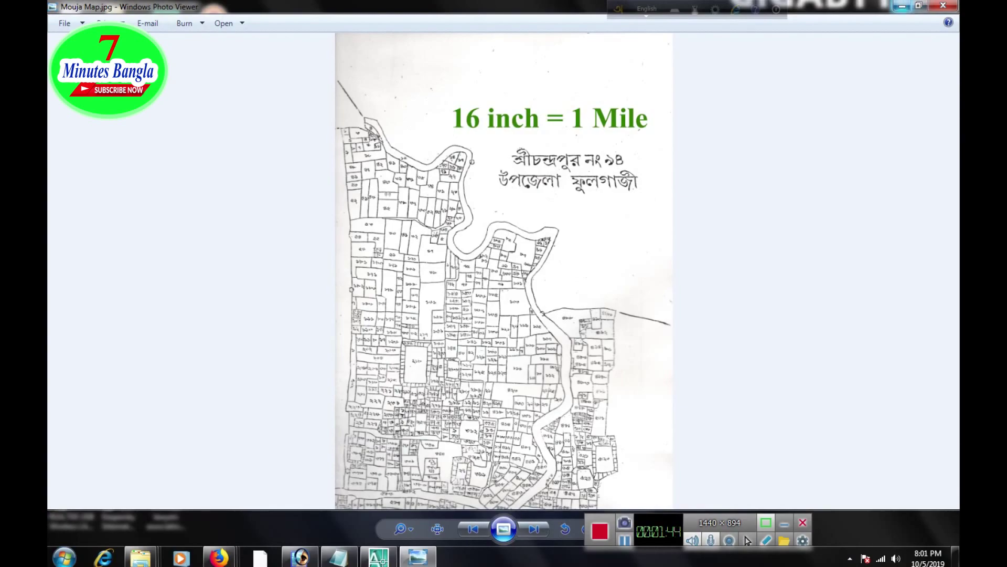
Minimize the Mouja Map viewer after checking its 16 inch = 1 Mile scale
click(903, 6)
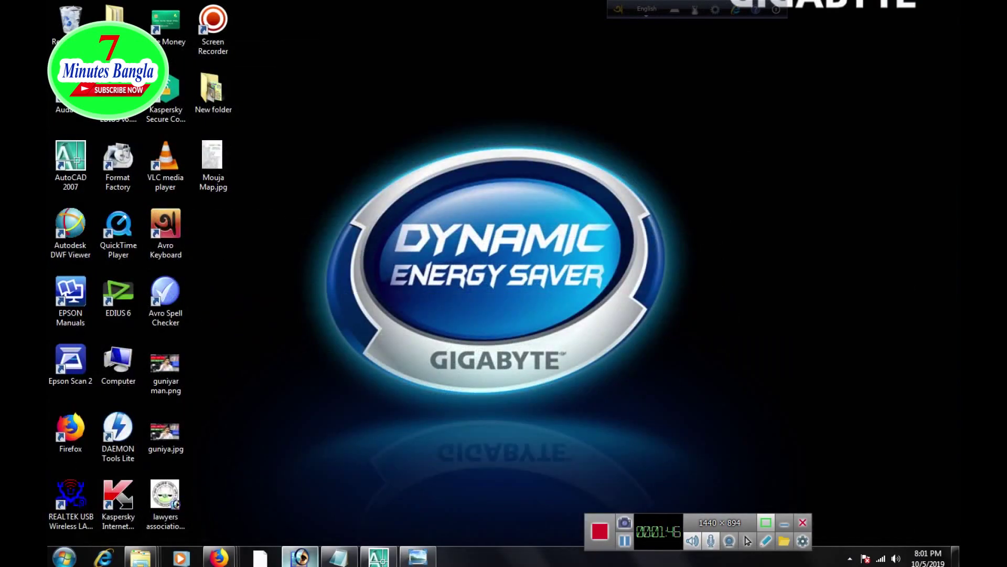
Return to the empty Drawing1.dwg in AutoCAD 2007
click(379, 558)
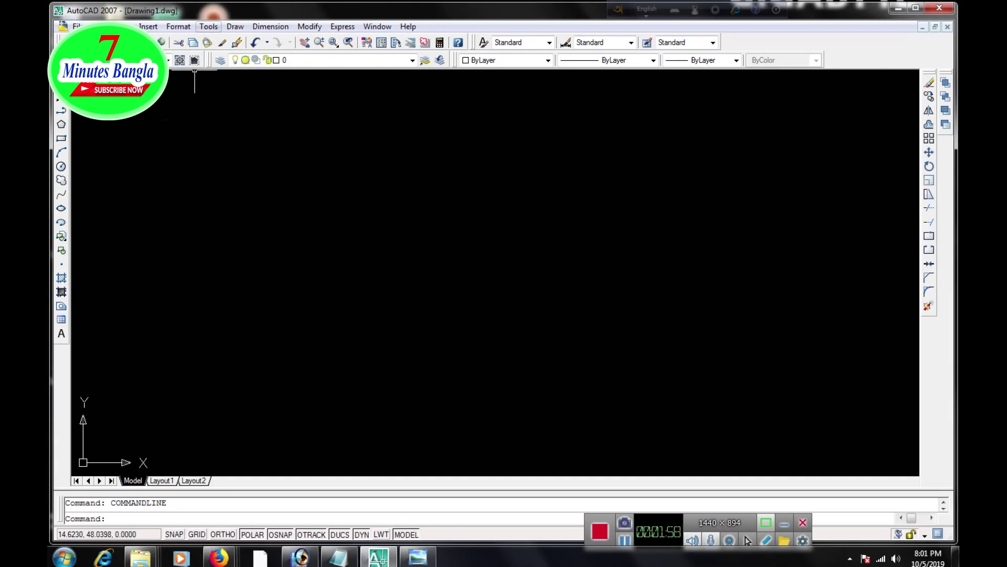
click(208, 27)
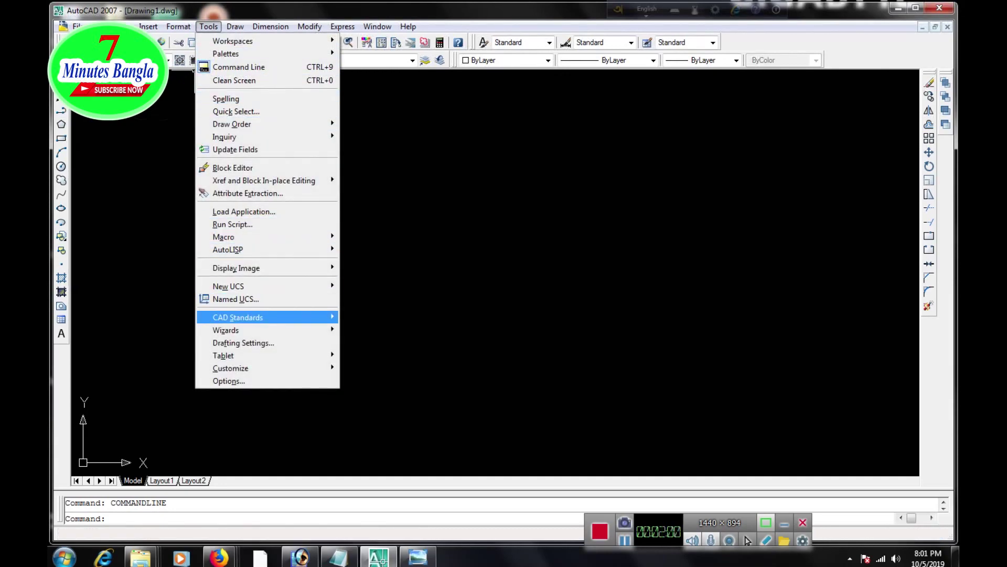
Set the drawing units to Engineering length with 0'-0" precision
mouse_move(178, 26)
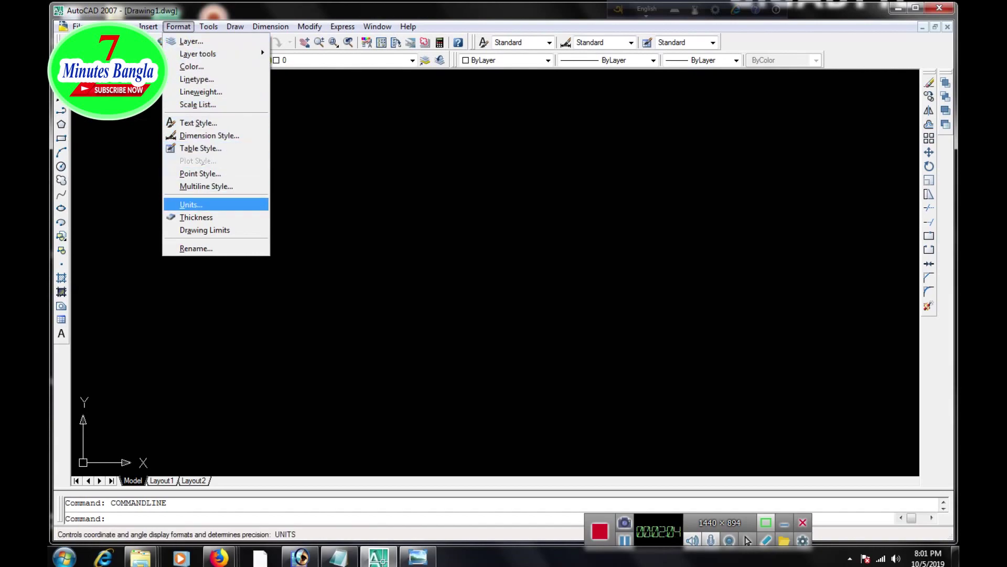
click(191, 205)
click(429, 198)
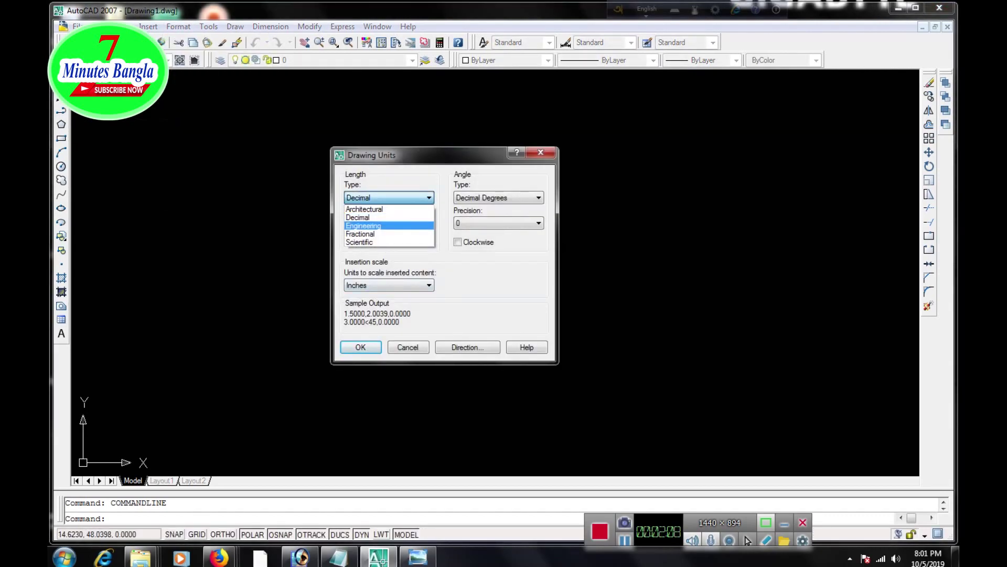
key(Return)
key(Tab)
key(alt+Down)
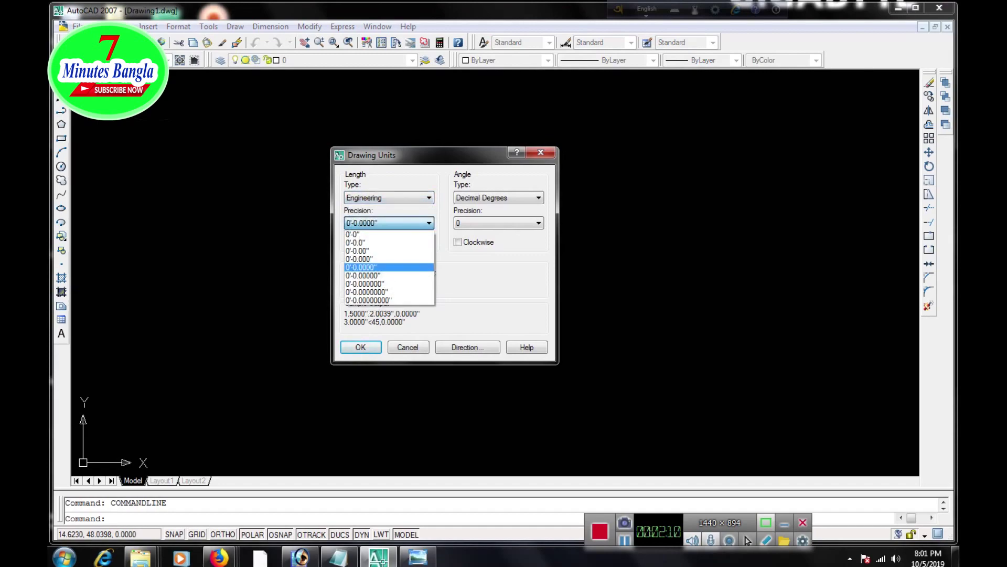
key(Up)
key(Up)
key(Up)
key(Up)
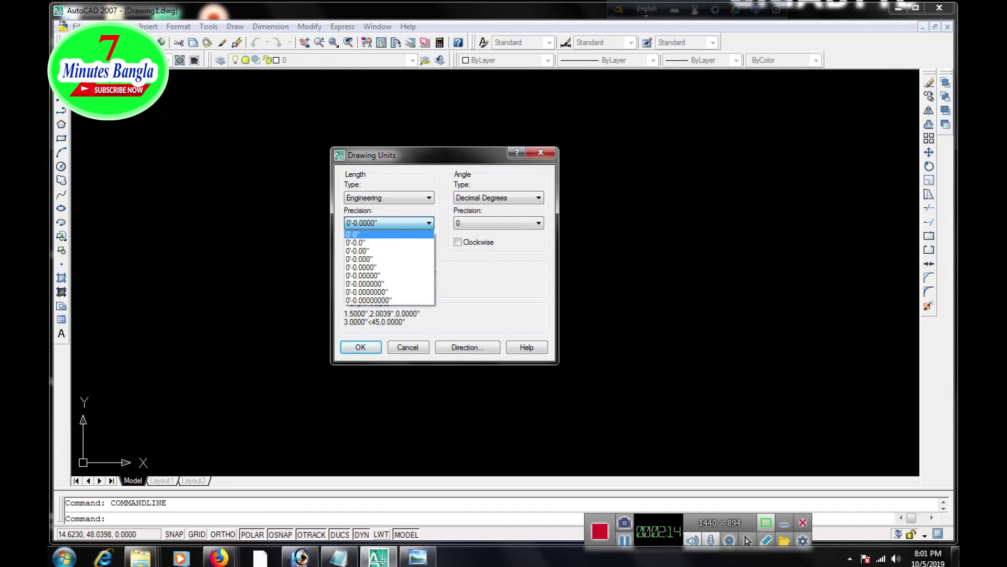
key(Return)
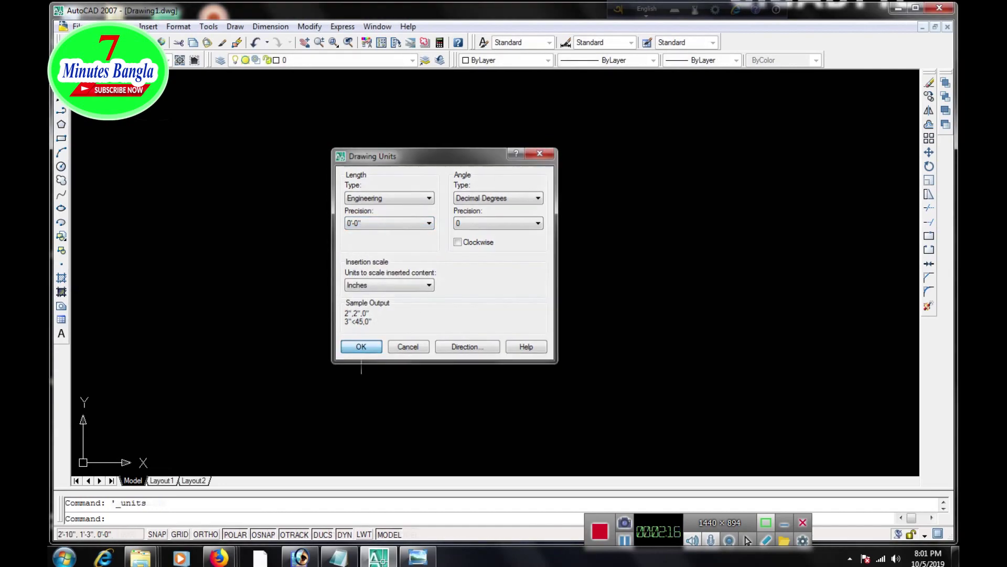
click(362, 347)
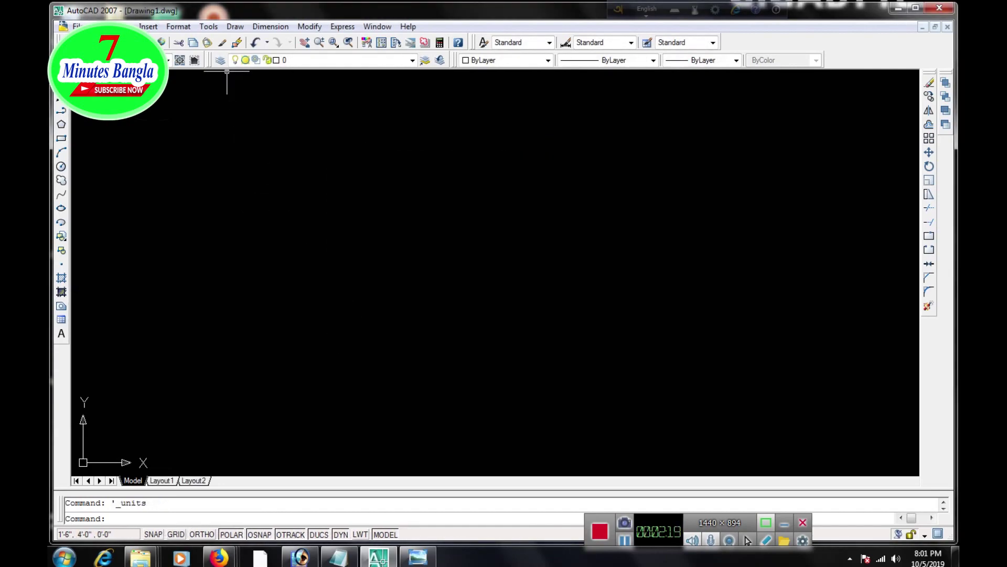
click(178, 26)
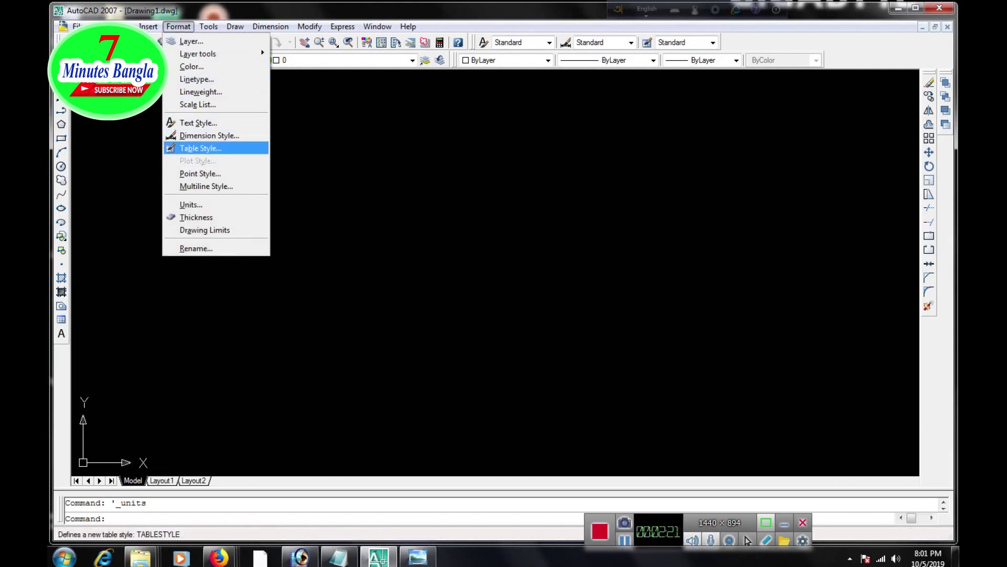
Give the Standard dimension style Engineering primary units with 0'-0" precision
click(209, 135)
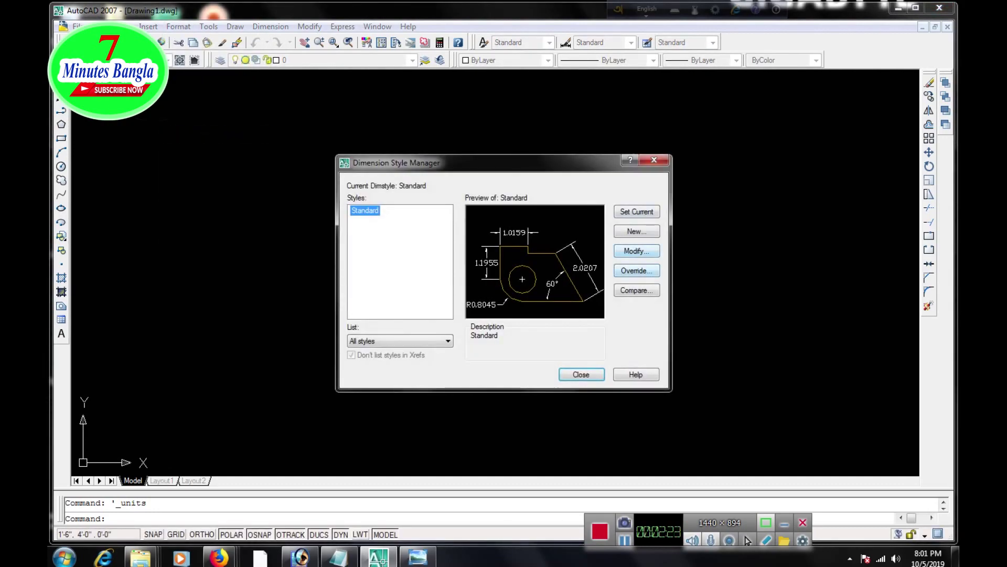
click(637, 251)
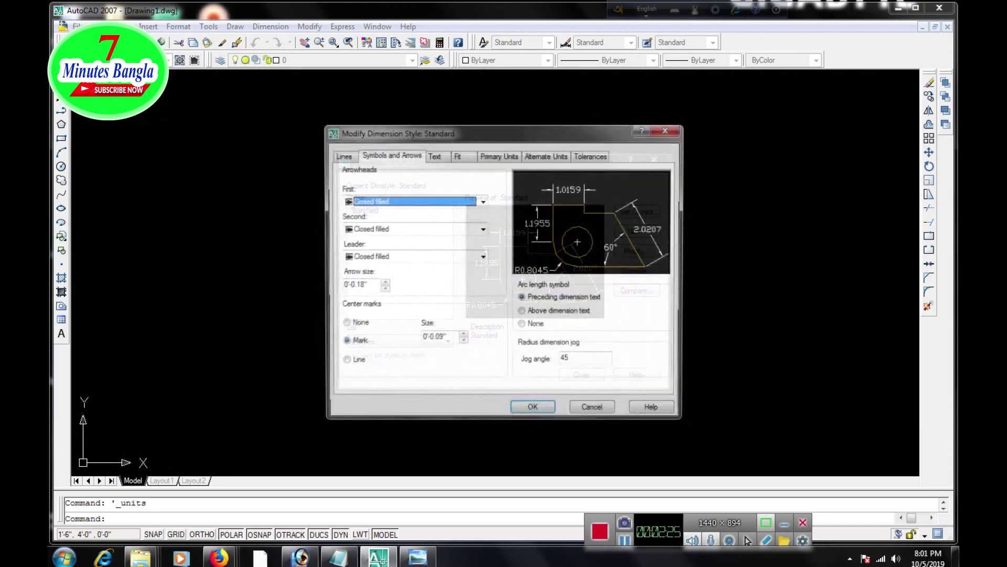
click(499, 154)
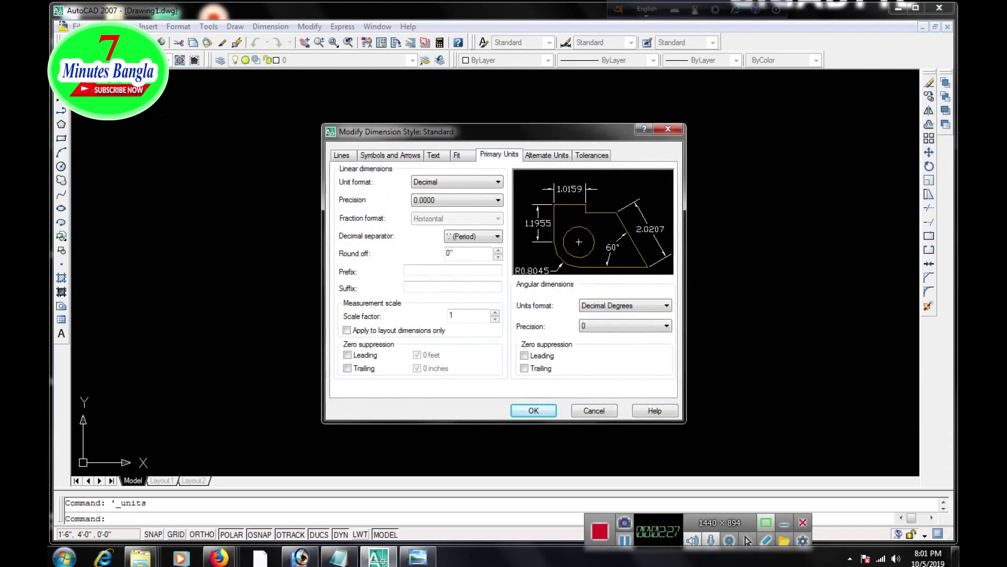
click(479, 181)
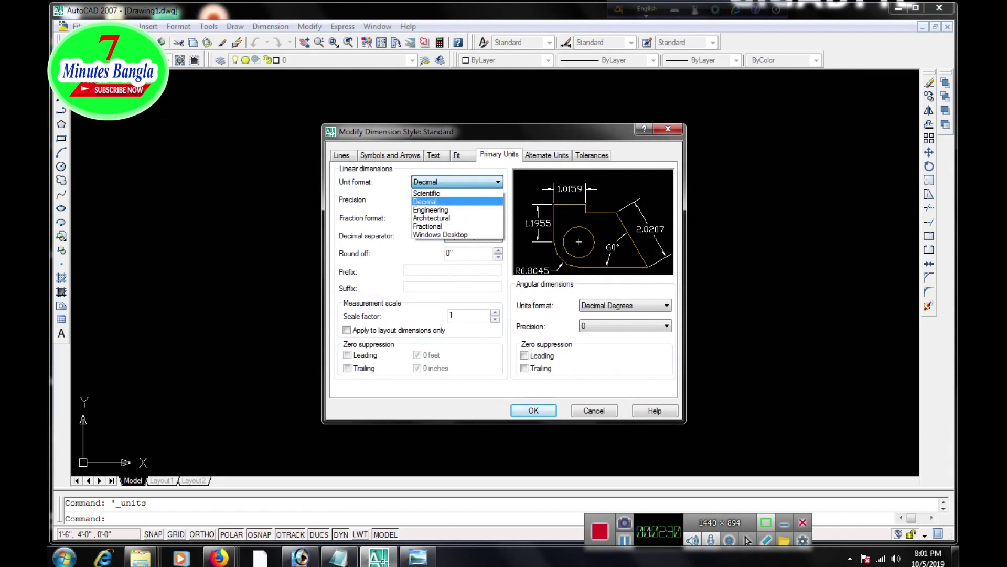
click(431, 209)
click(498, 200)
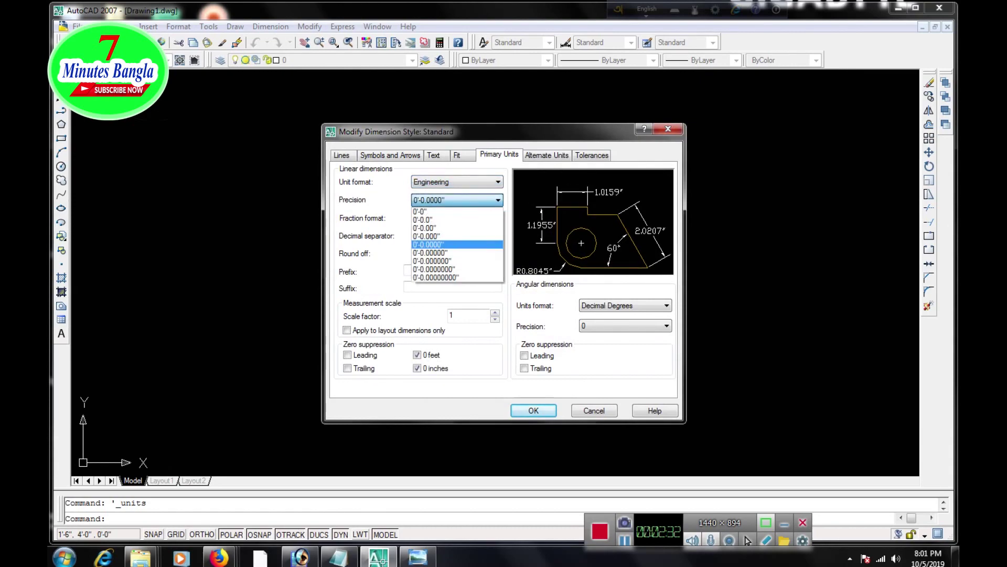
click(426, 211)
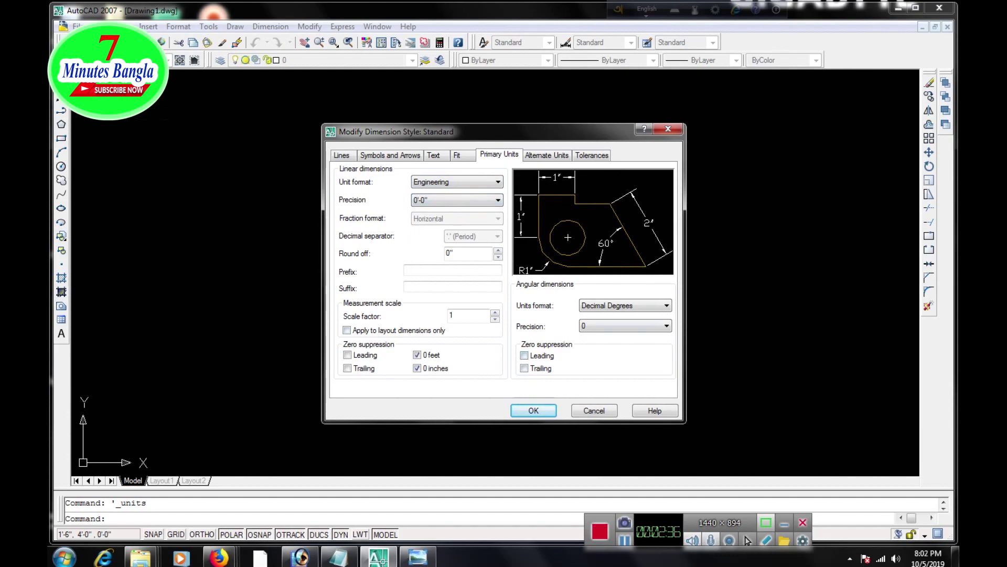
Set the dimension text height to 120 with ISO standard alignment
click(457, 155)
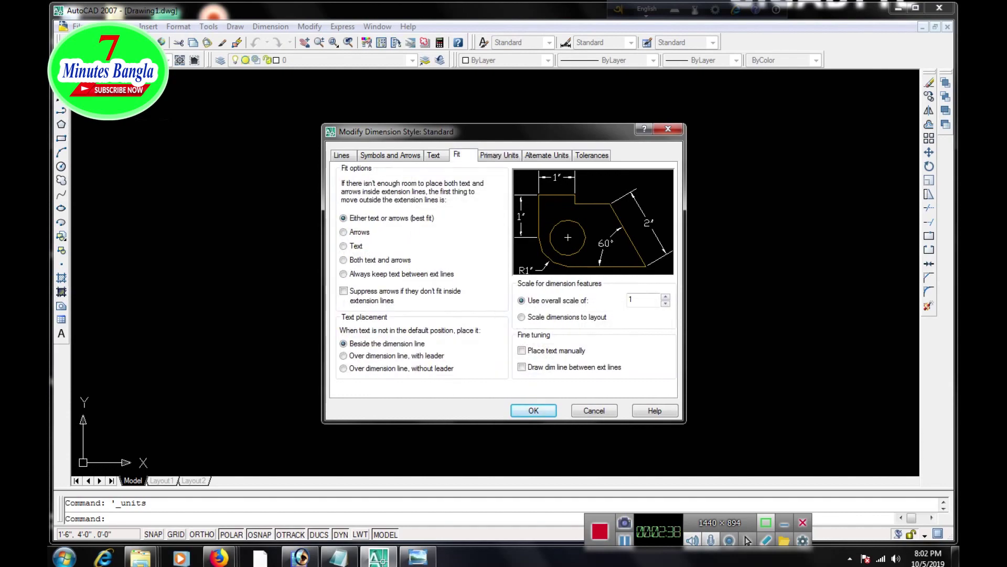
key(ctrl+shift+Tab)
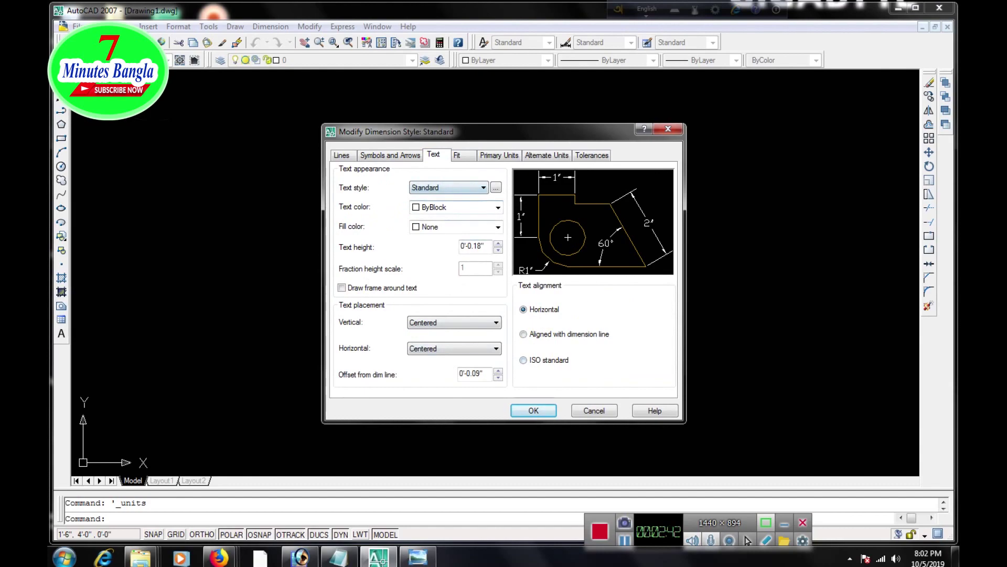
drag(486, 246, 460, 246)
text(120)
click(524, 360)
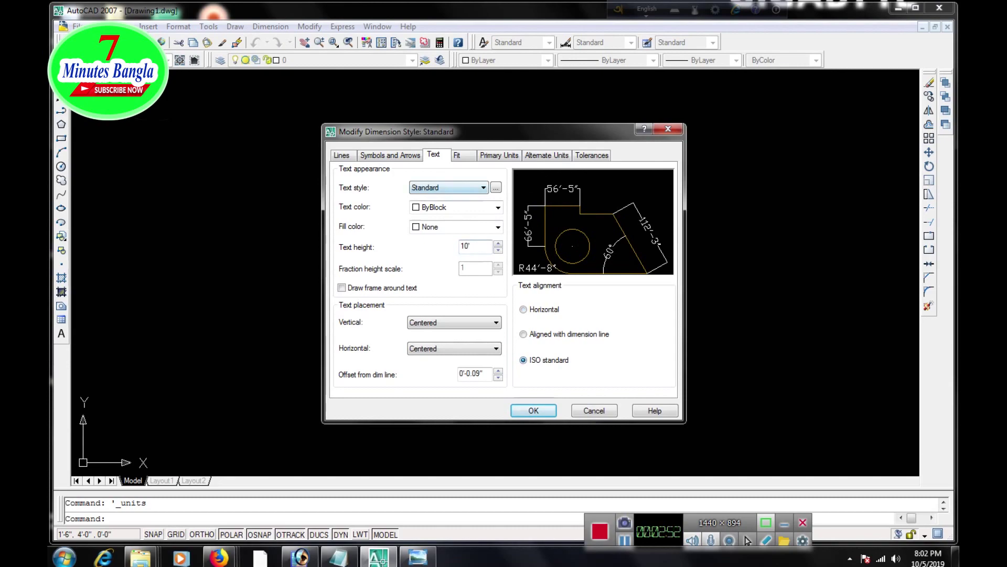
Set the arrow size to 120 and save the modified Standard style
click(391, 155)
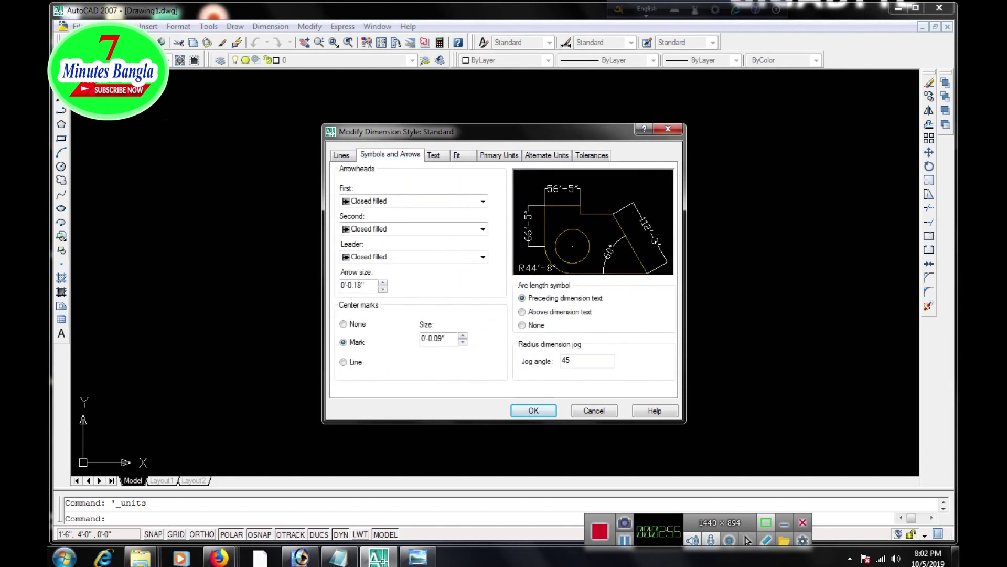
double_click(355, 286)
text(1520)
key(BackSpace)
key(BackSpace)
key(BackSpace)
key(BackSpace)
text(120)
key(Return)
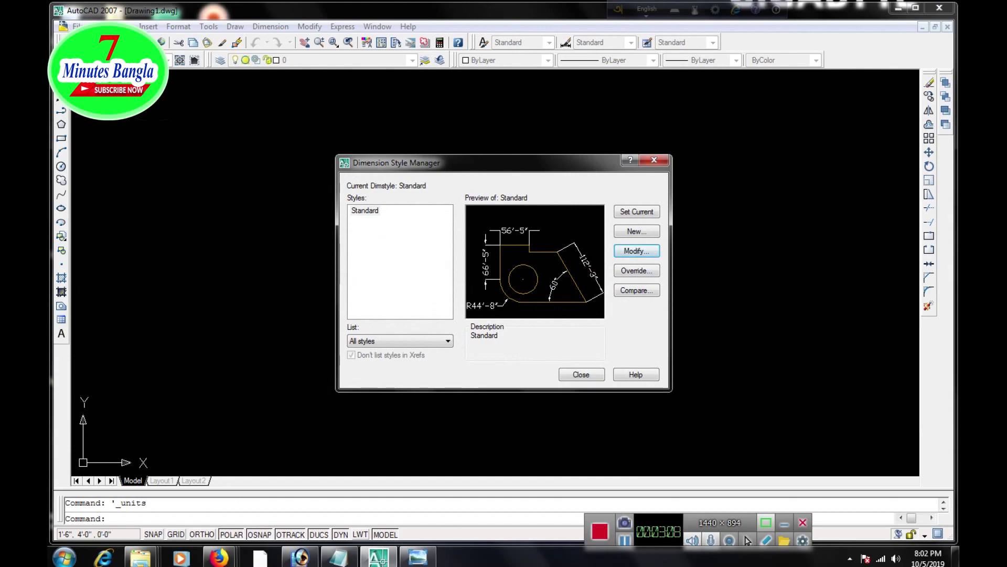
click(581, 375)
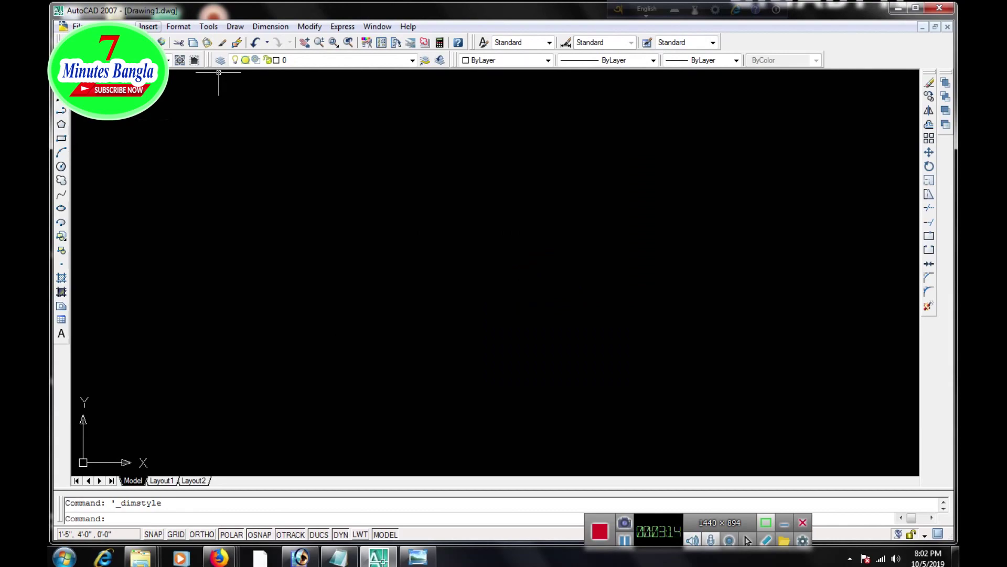
Choose Mouja Map.jpg from the Desktop as the image to attach
click(148, 27)
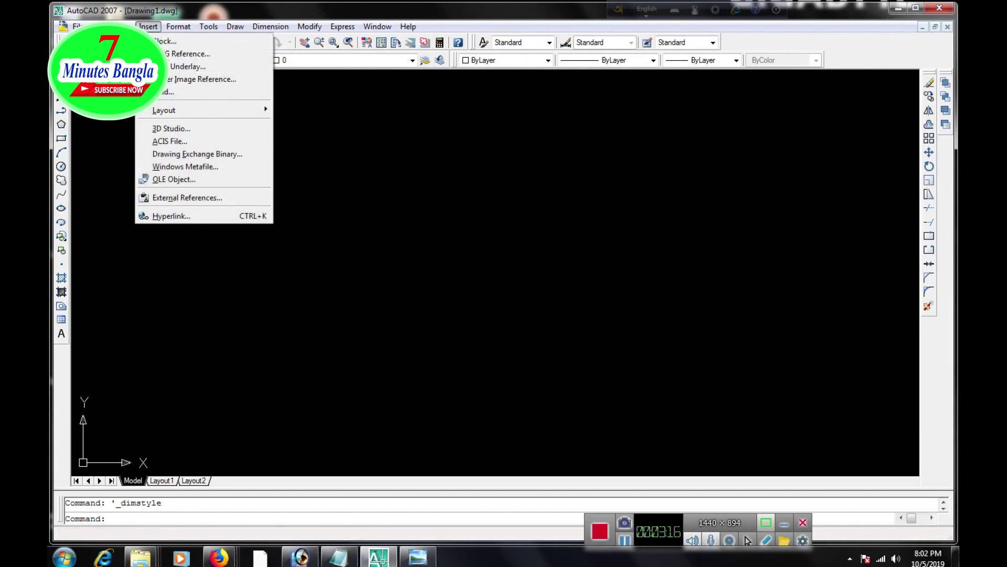
mouse_move(178, 26)
mouse_move(148, 27)
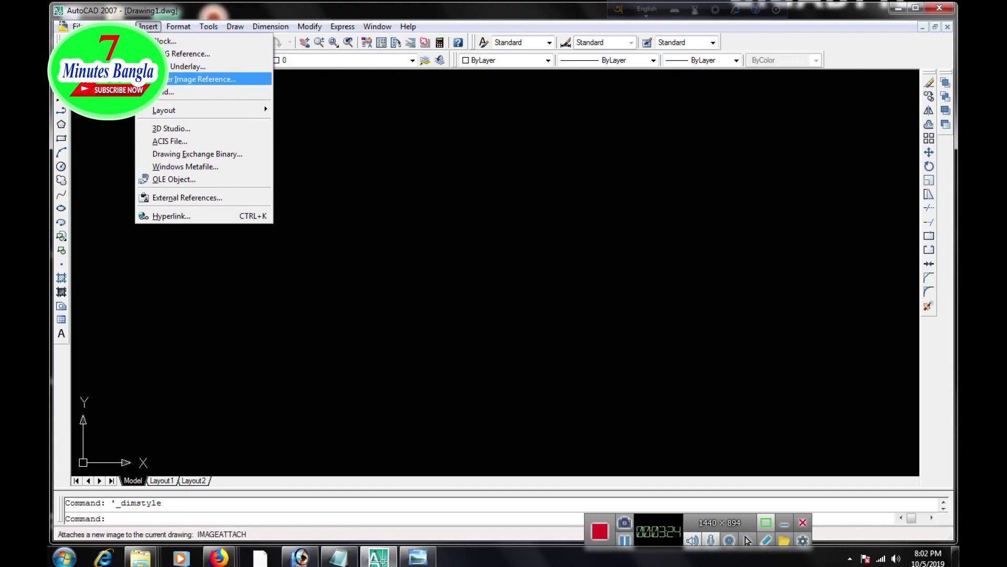
click(157, 79)
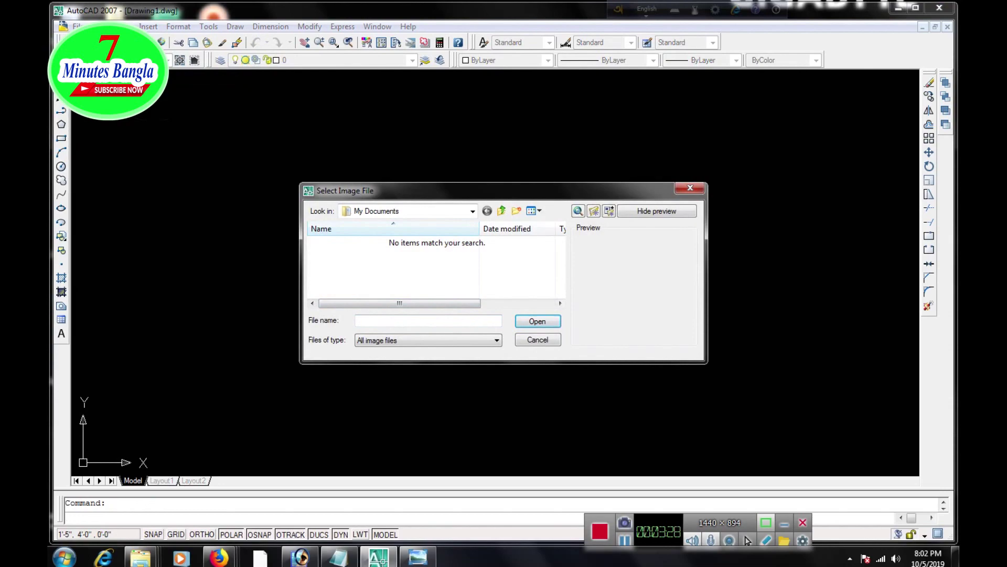
click(502, 210)
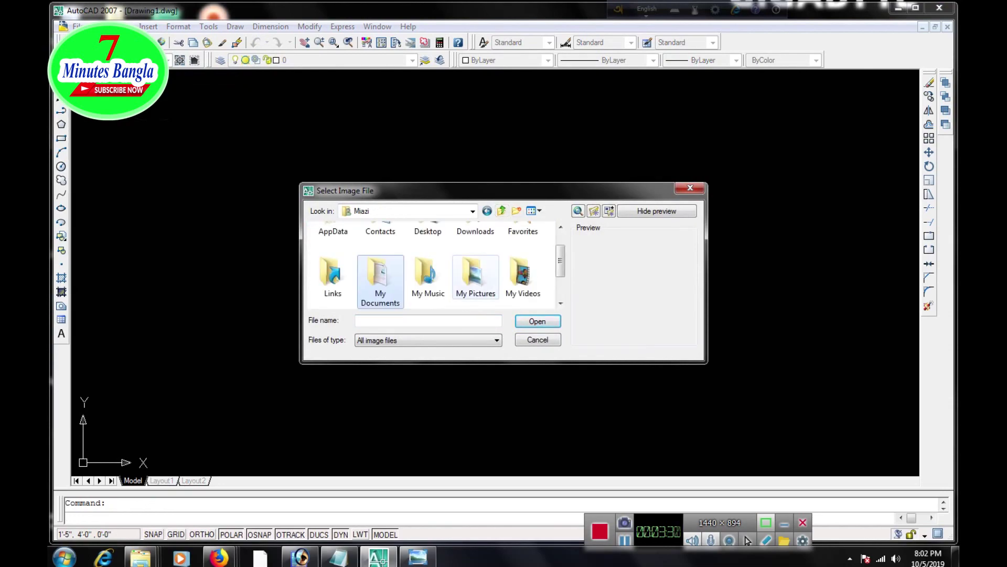
double_click(427, 231)
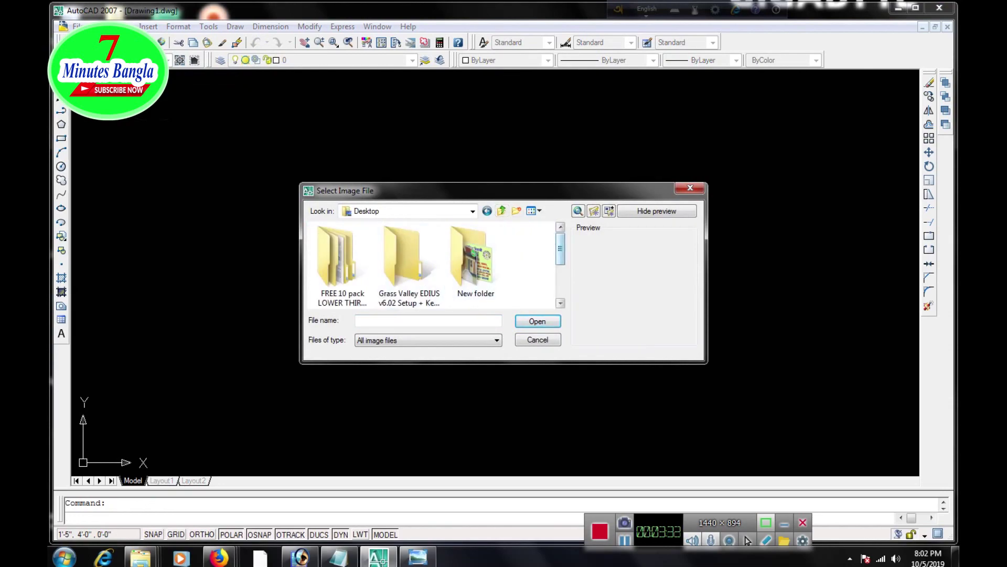
scroll(472, 273, down, 3)
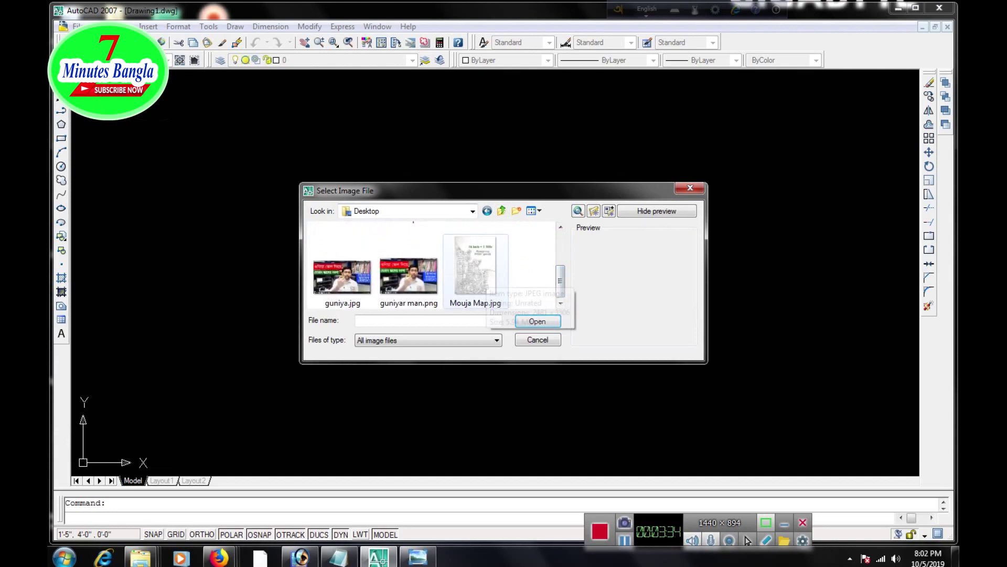
click(486, 277)
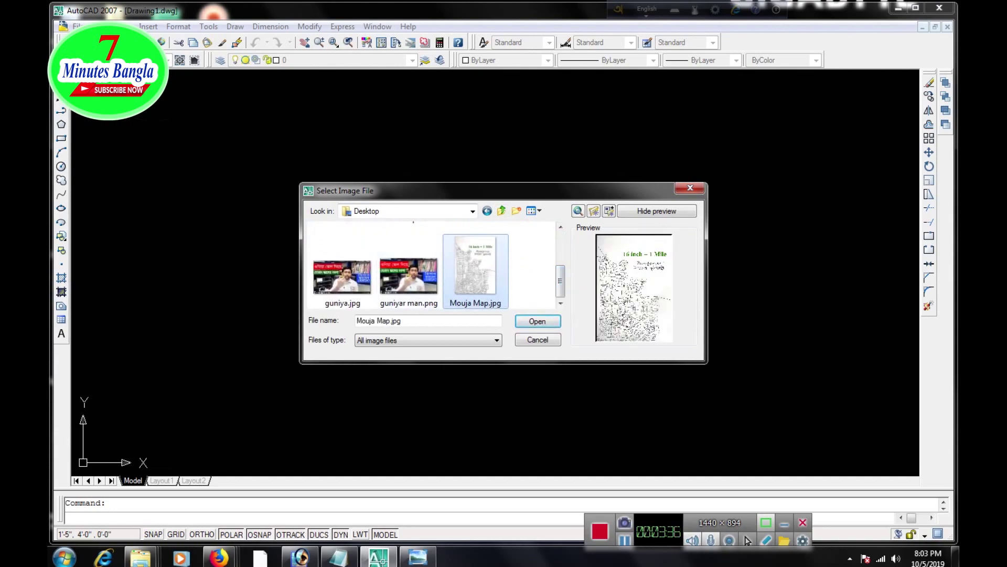
click(537, 321)
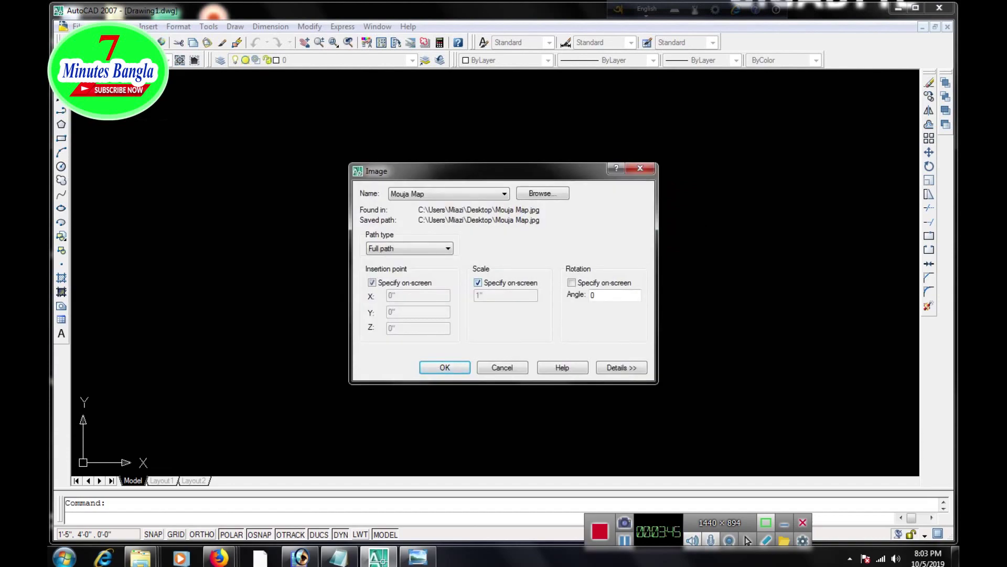
Give the attached image a fixed scale of 3960 instead of on-screen scaling
click(478, 283)
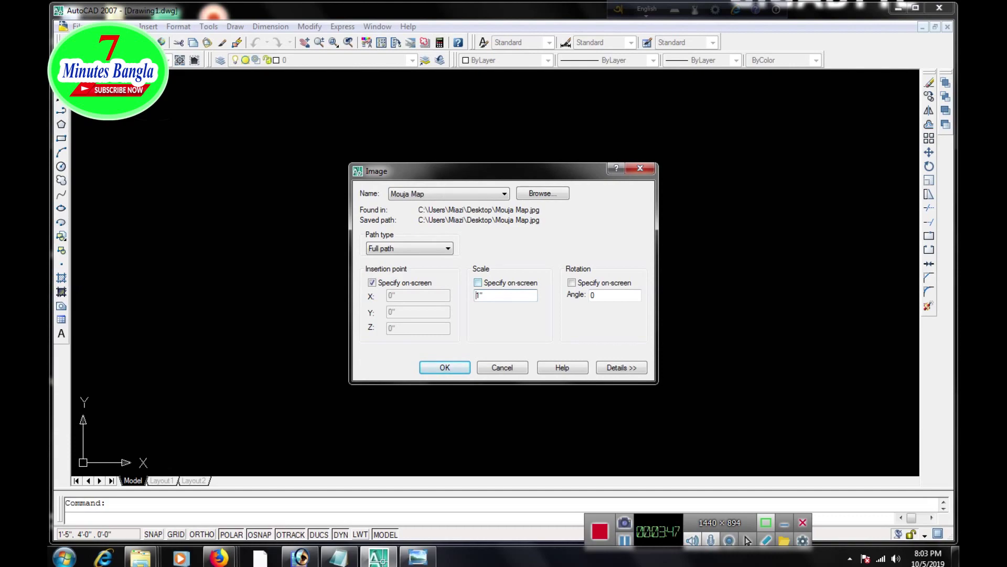
drag(486, 295, 430, 287)
text(3960)
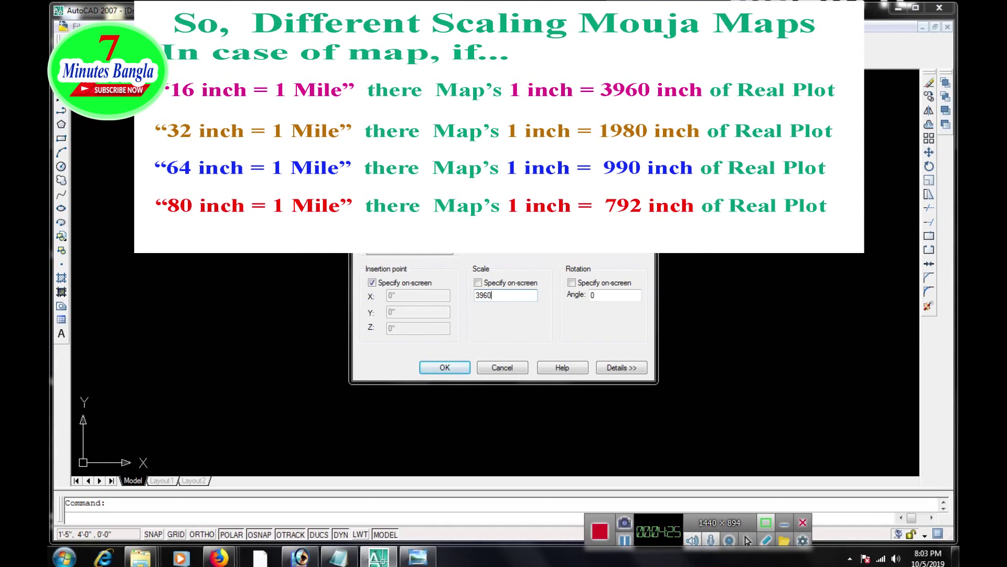
mouse_move(493, 296)
mouse_down()
mouse_move(475, 296)
mouse_move(493, 296)
mouse_move(484, 295)
mouse_up()
key(shift+Left)
key(shift+Left)
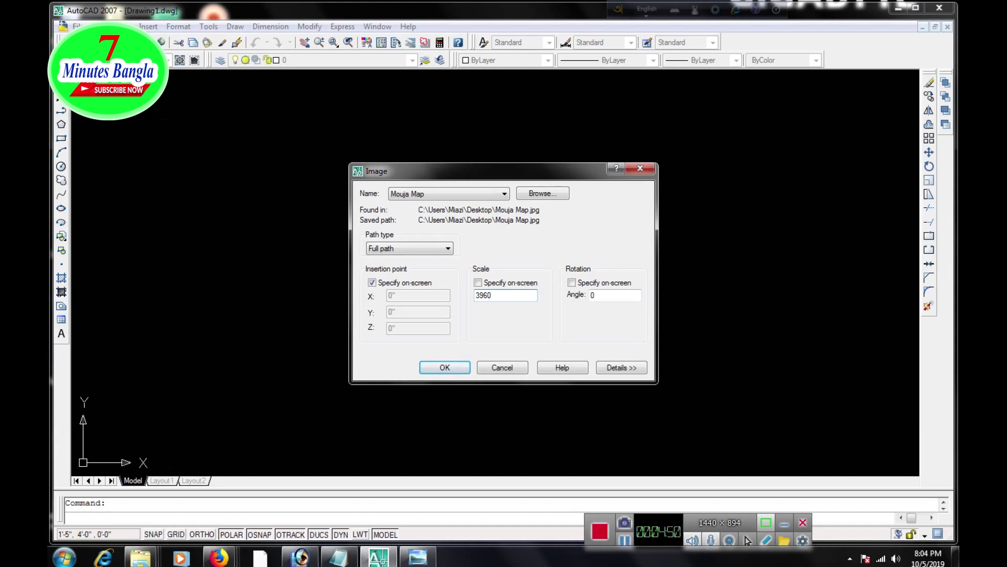
click(444, 367)
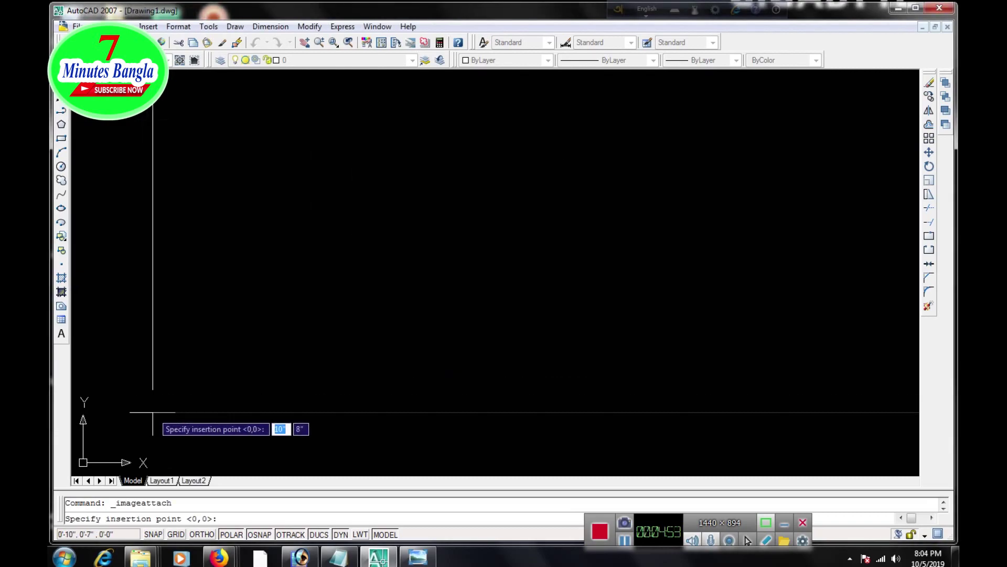
Place the map image and zoom out until the whole map appears small
click(136, 404)
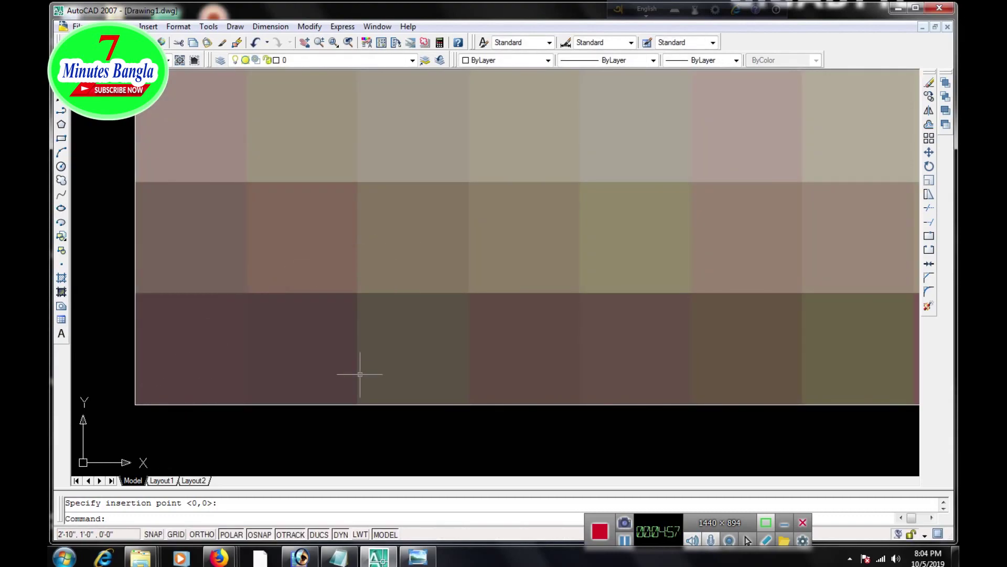
scroll(360, 362, down, 2)
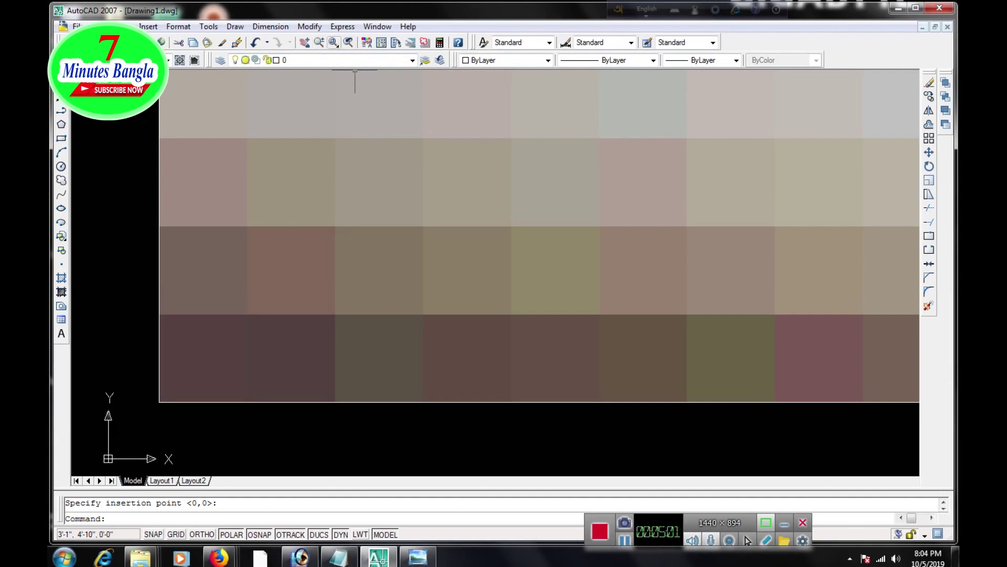
click(333, 42)
drag(334, 42, 334, 146)
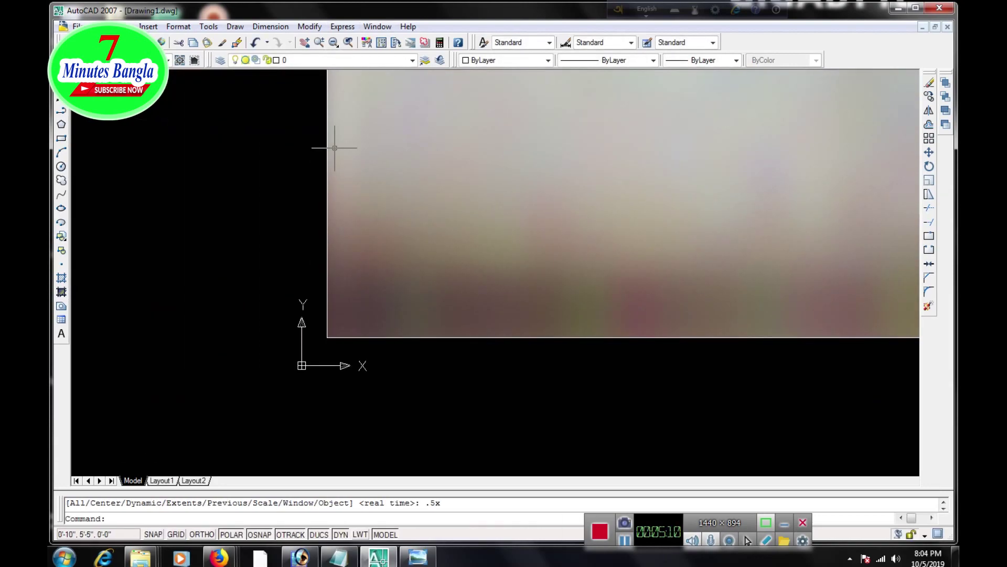
click(334, 42)
click(334, 43)
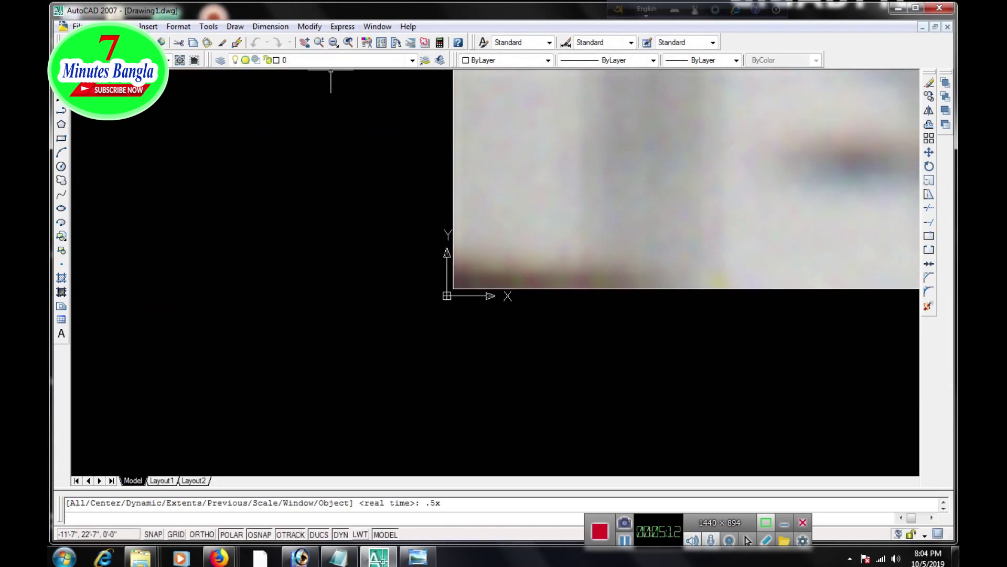
click(334, 43)
click(334, 42)
click(334, 42)
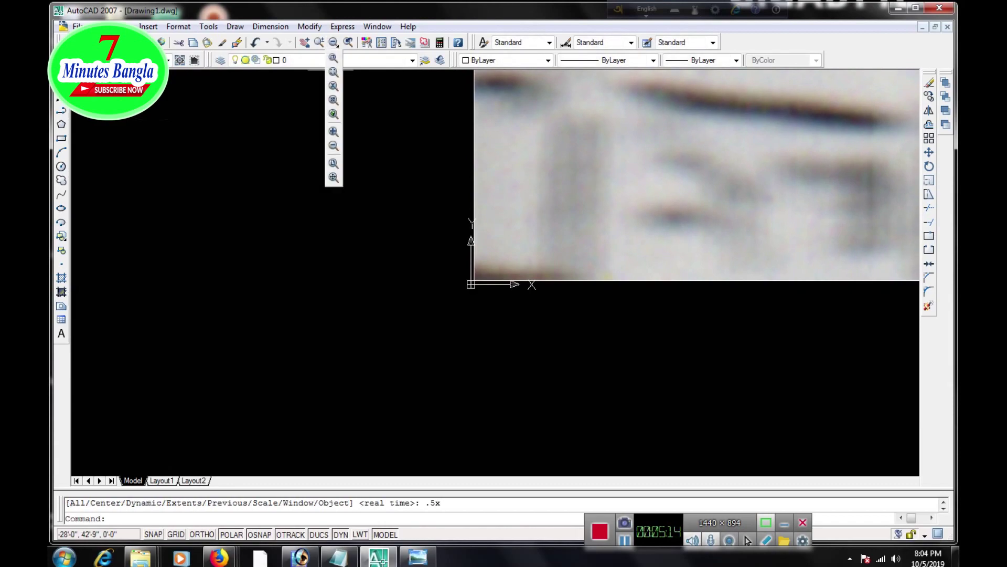
click(333, 42)
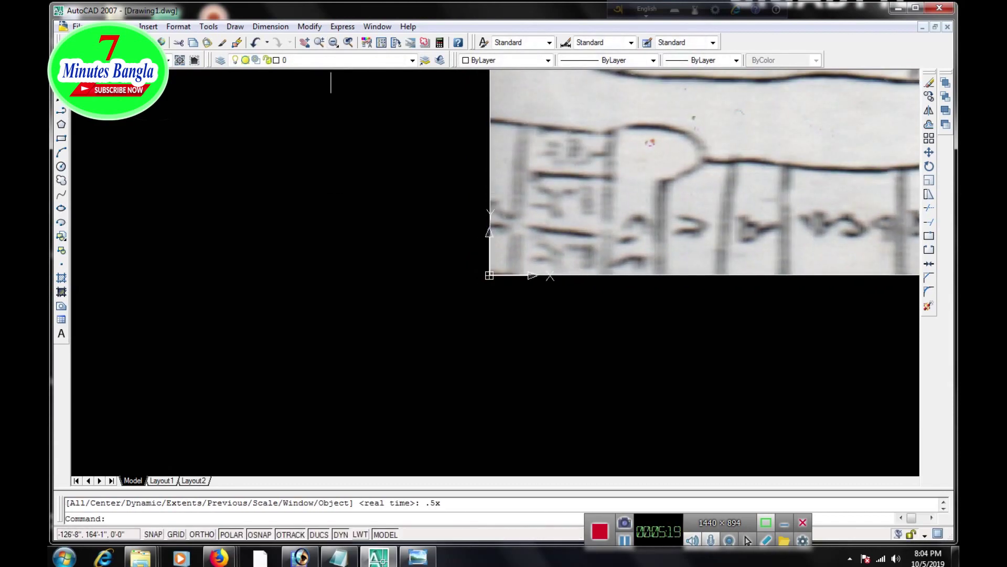
click(334, 42)
click(334, 42)
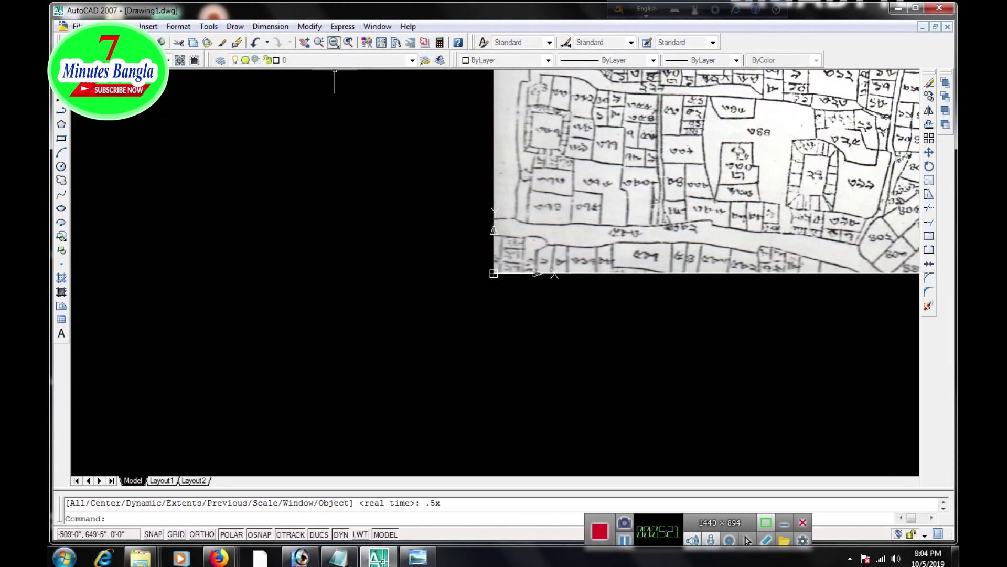
click(334, 42)
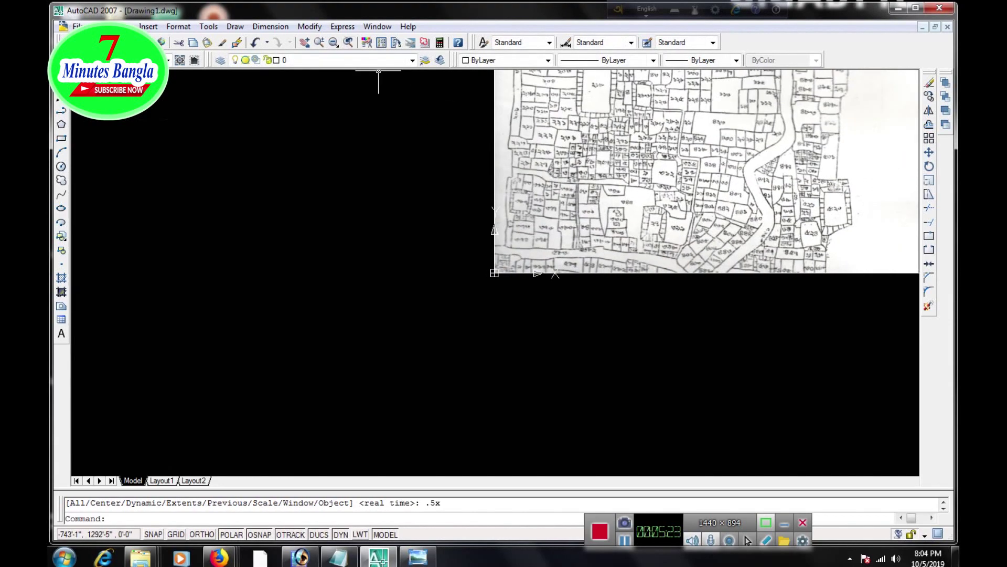
Pan and zoom center so the parcels and Bengali title fill the view
click(305, 42)
mouse_move(504, 263)
mouse_down()
mouse_move(433, 329)
mouse_move(457, 350)
mouse_up()
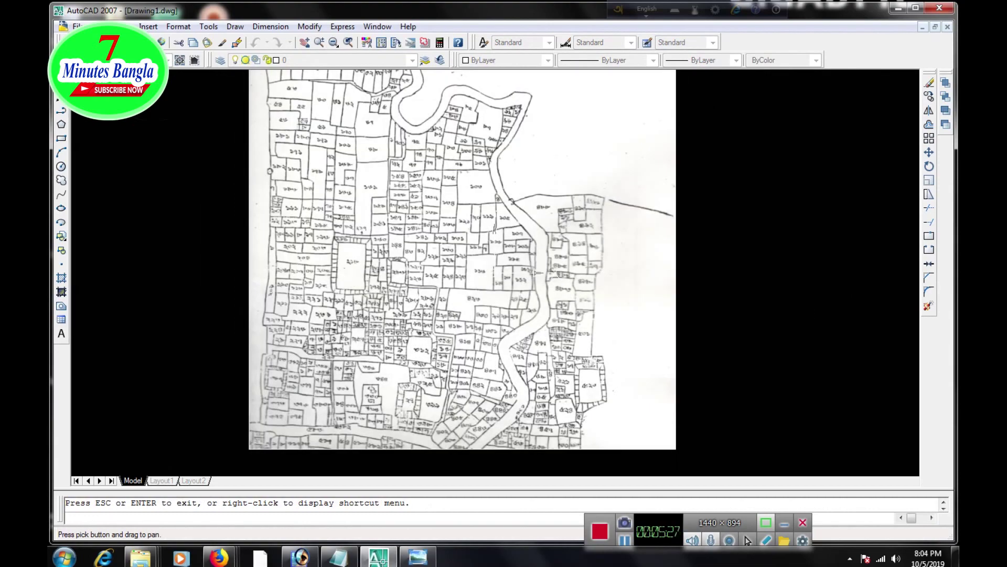
click(334, 42)
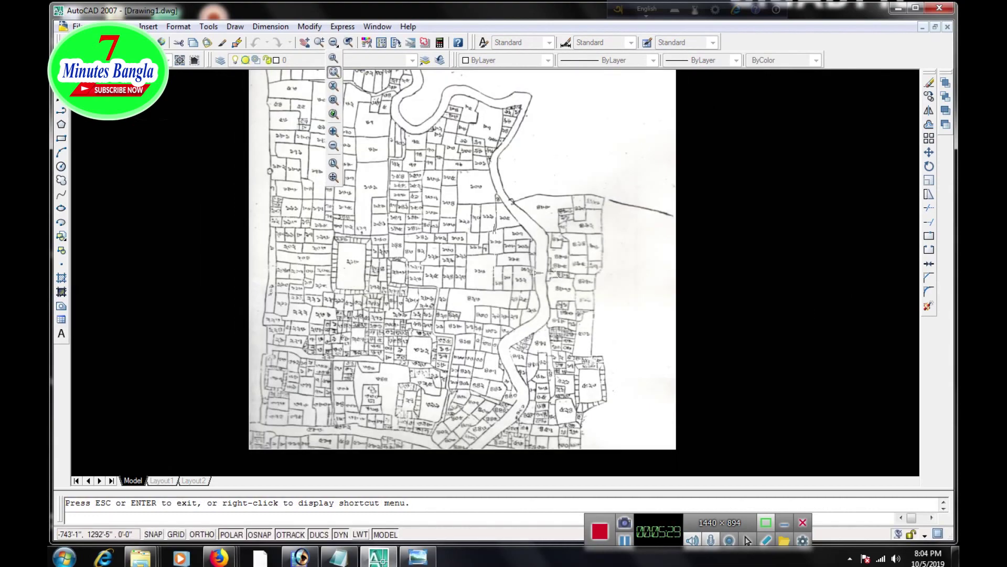
click(333, 100)
scroll(375, 173, up, 1)
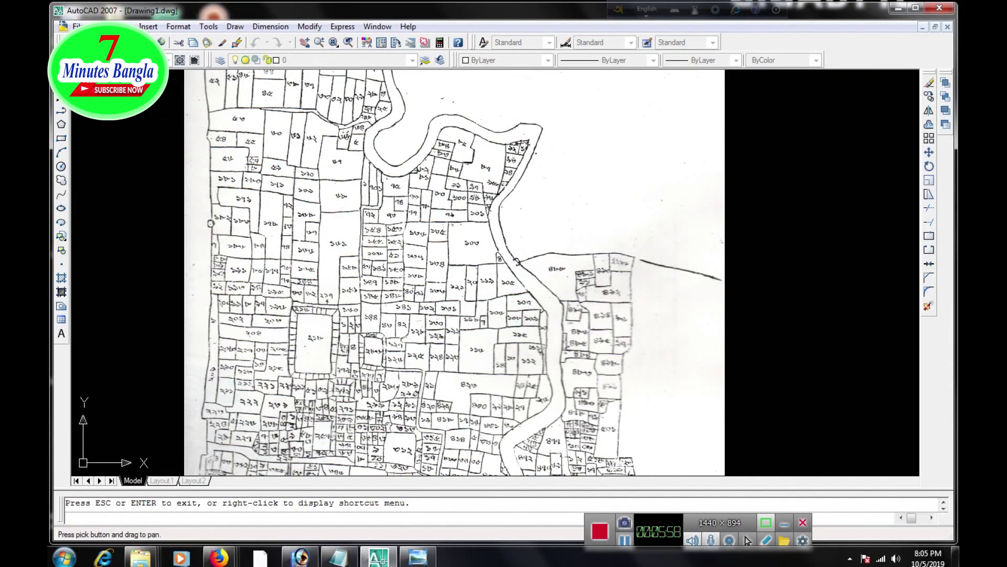
drag(455, 272, 473, 306)
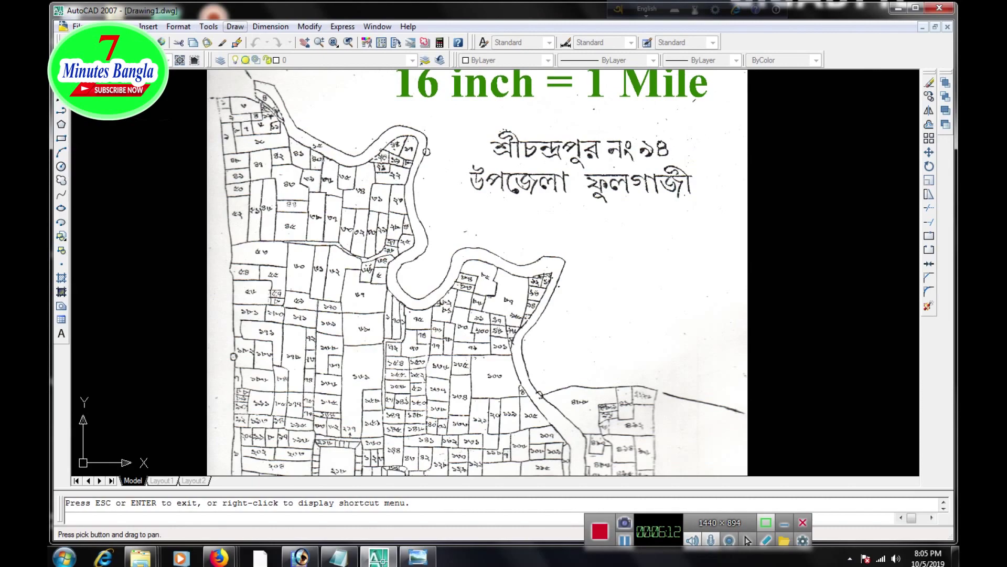
click(236, 27)
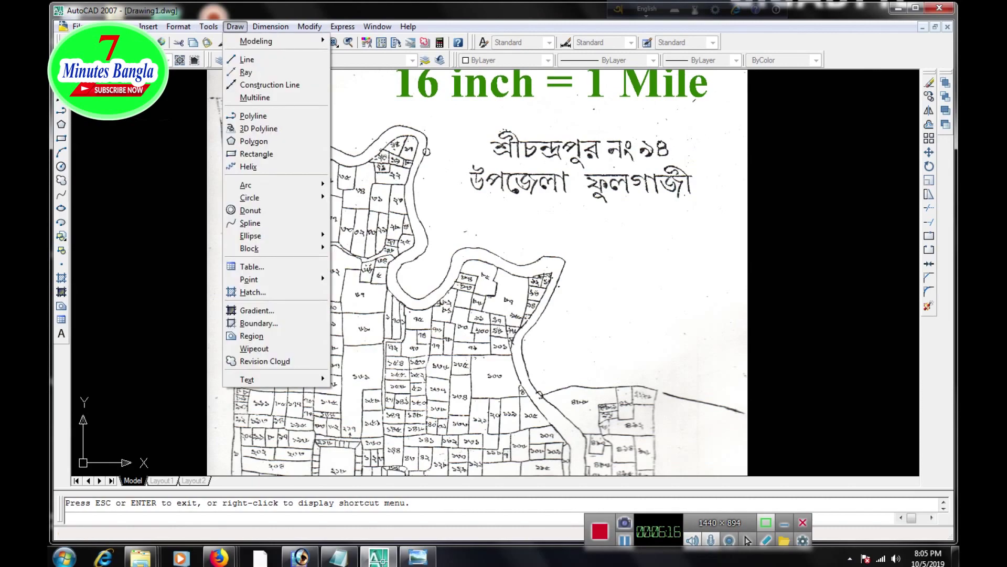
Start a polyline at the plot's top-left corner and trace the left and bottom edges
click(235, 27)
click(235, 26)
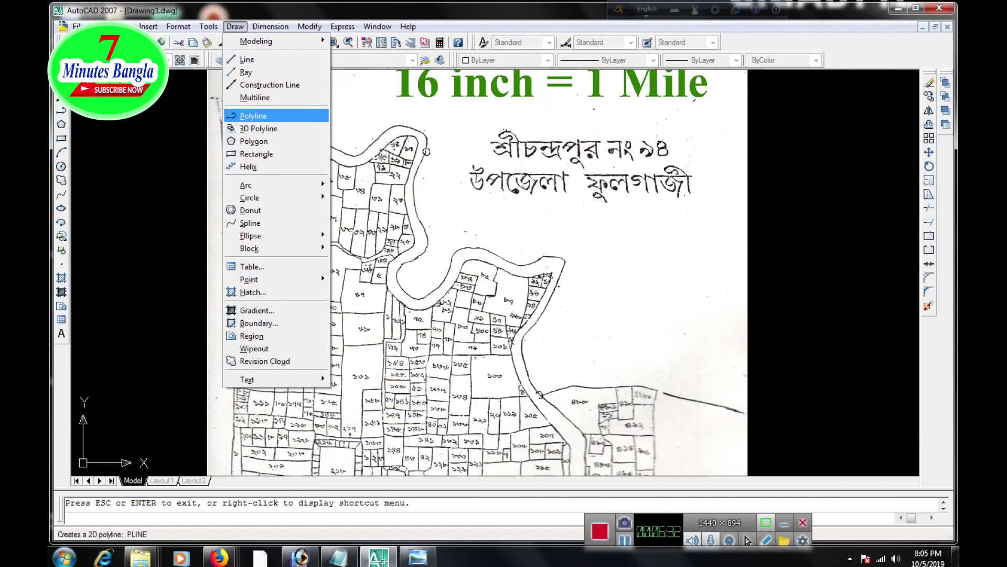
click(254, 115)
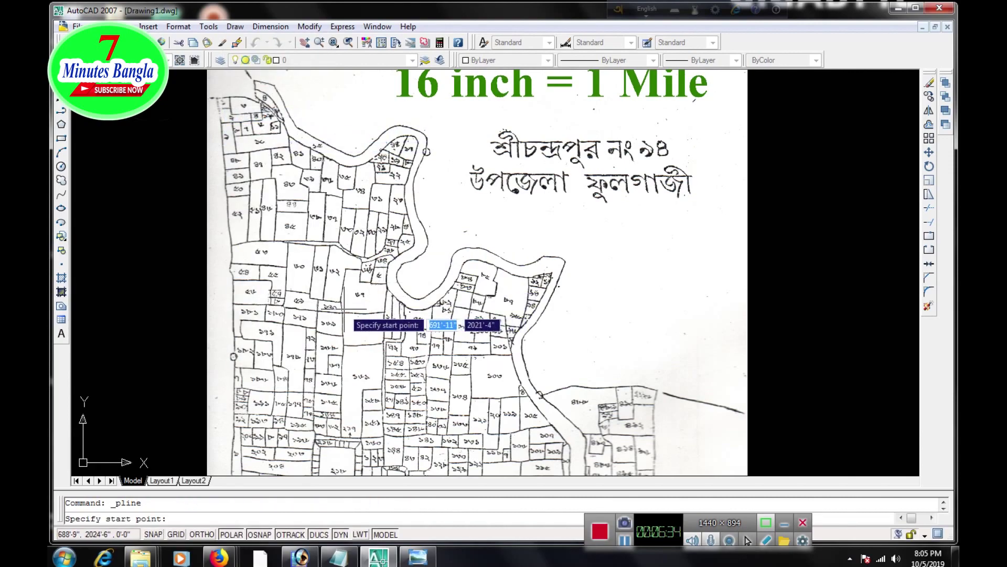
scroll(339, 280, up, 6)
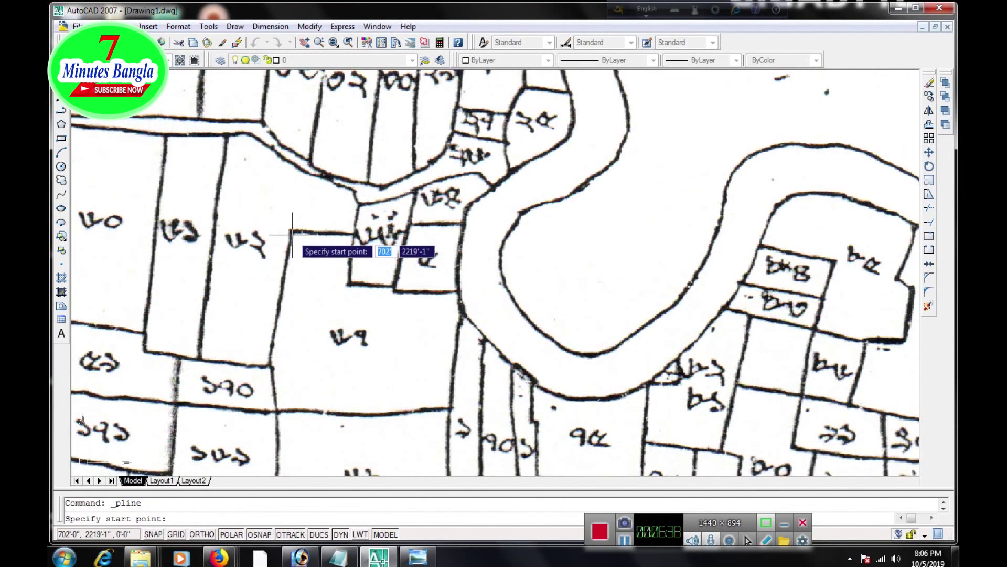
click(292, 232)
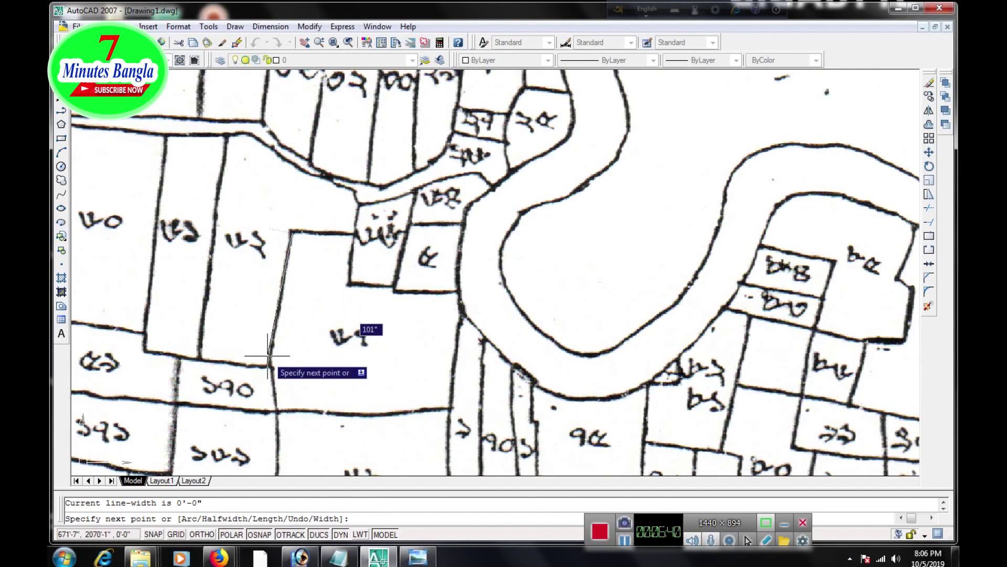
click(269, 366)
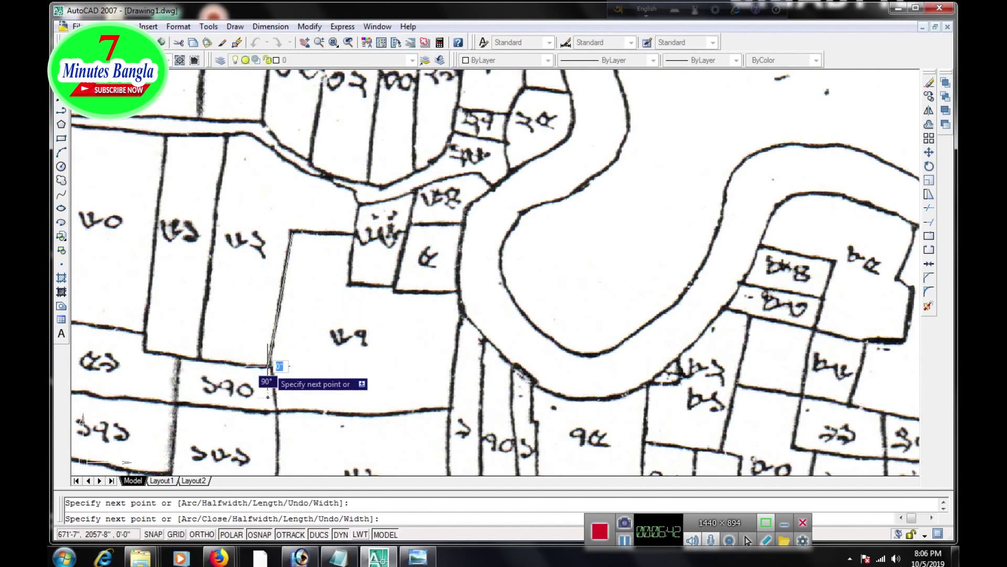
click(277, 413)
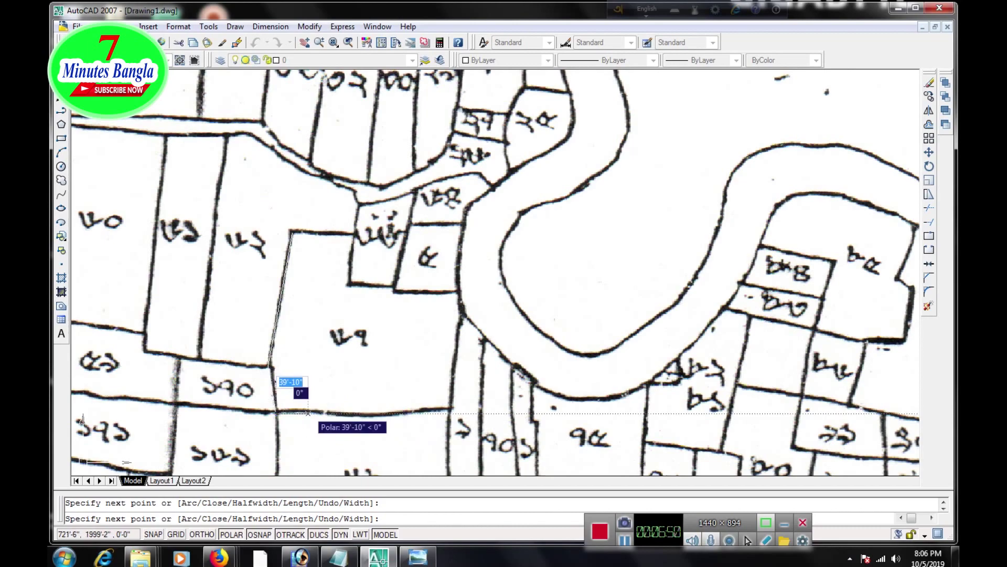
click(365, 414)
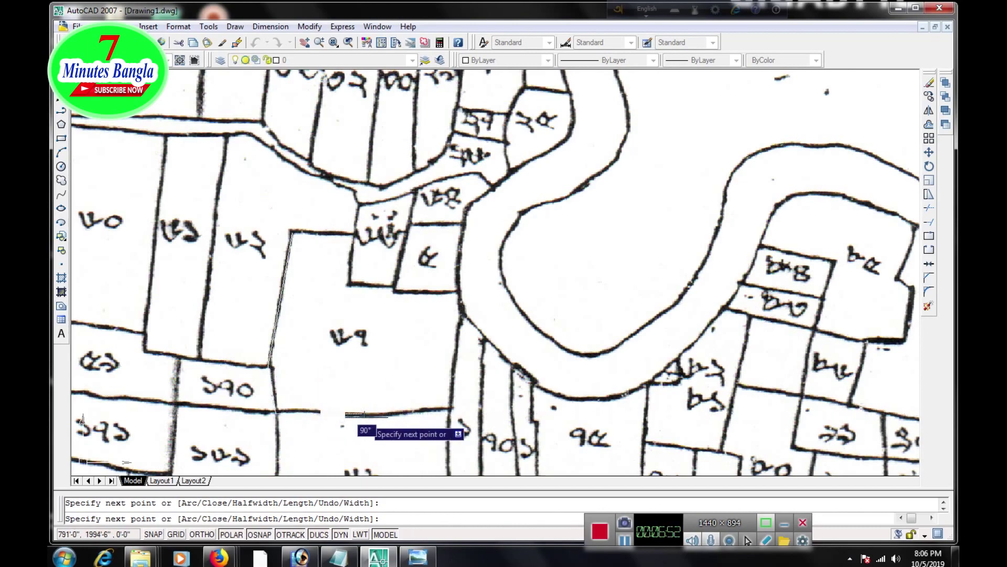
click(409, 414)
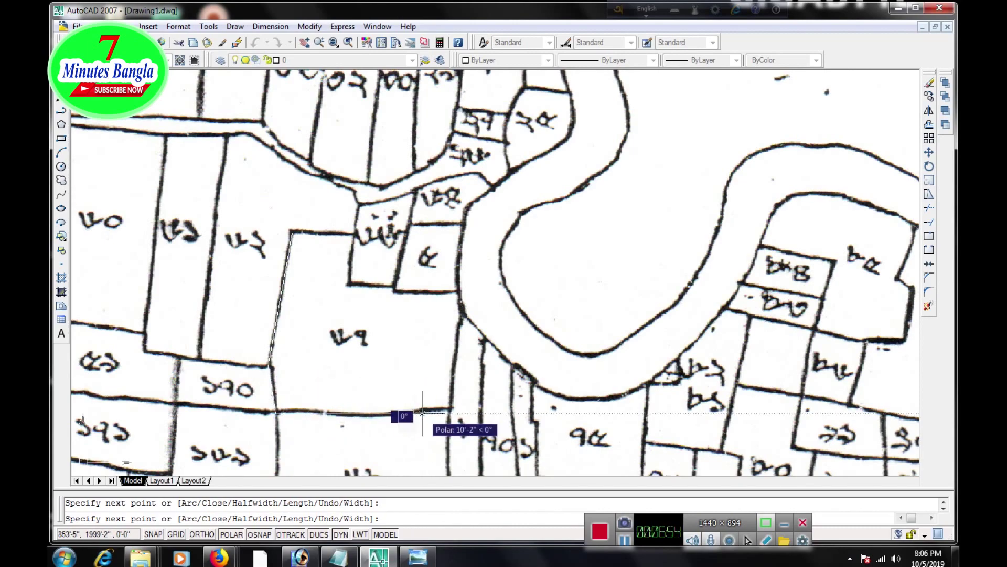
click(450, 407)
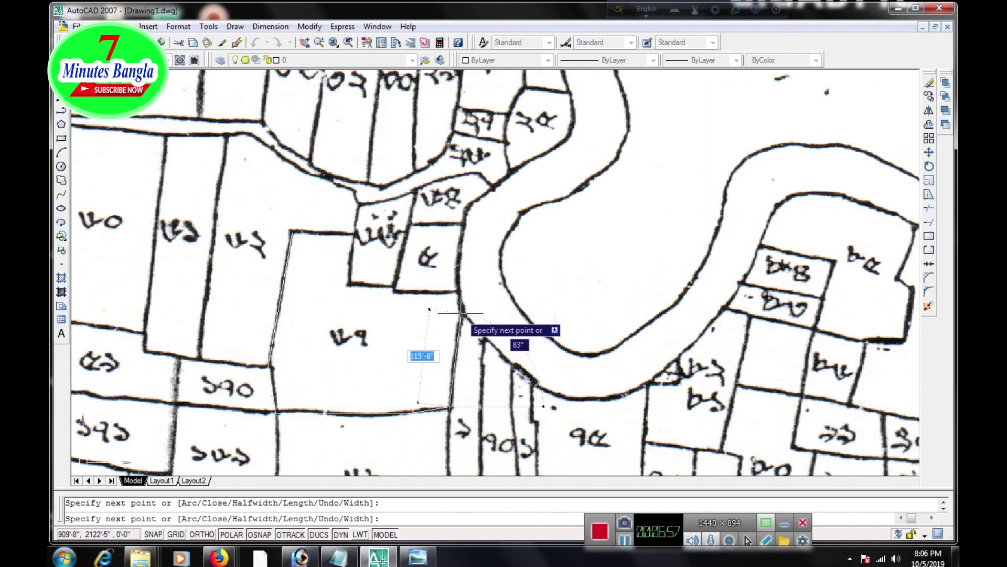
Trace the right edge and notch back to the starting corner, then end the polyline
click(460, 290)
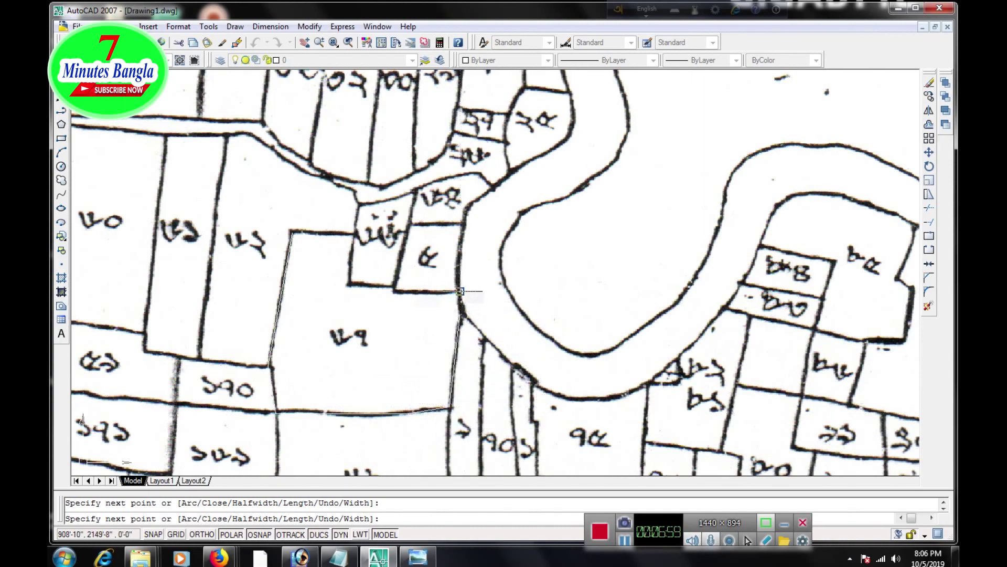
click(396, 291)
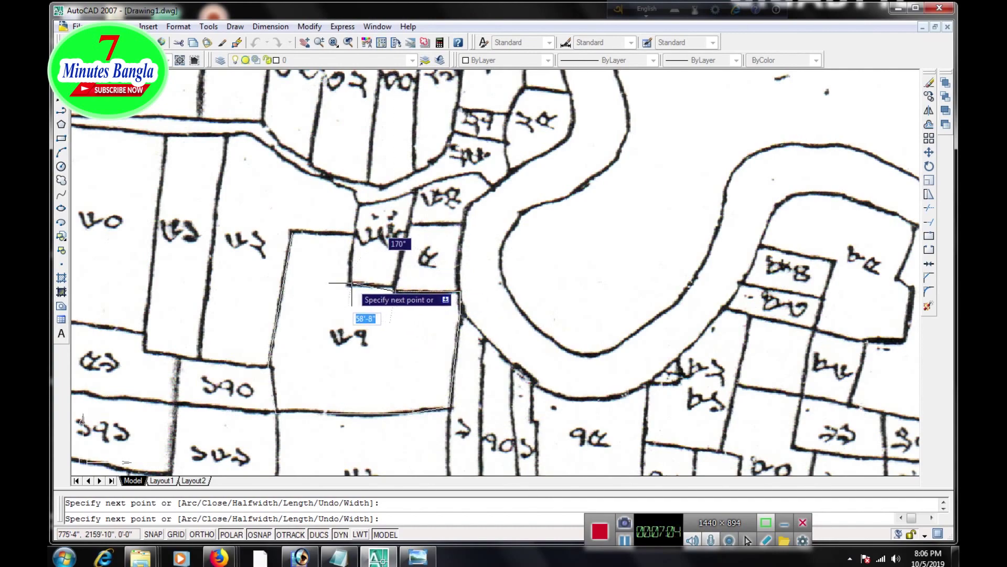
click(394, 284)
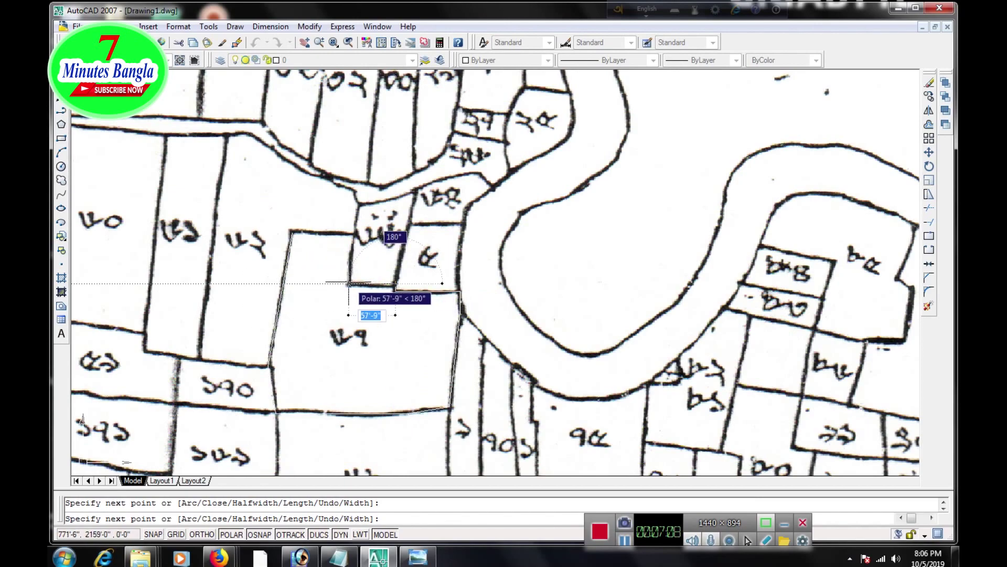
click(348, 283)
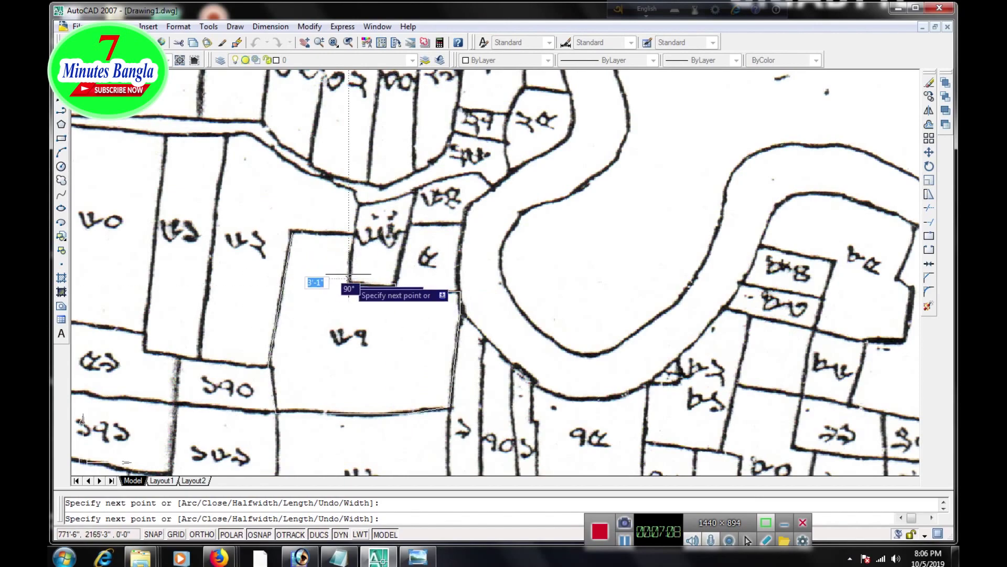
click(349, 231)
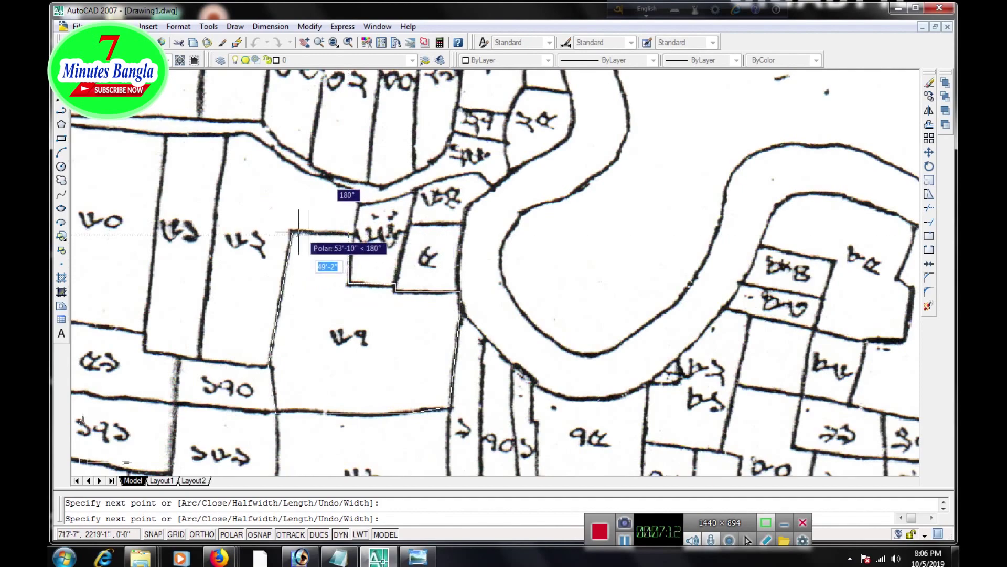
click(292, 233)
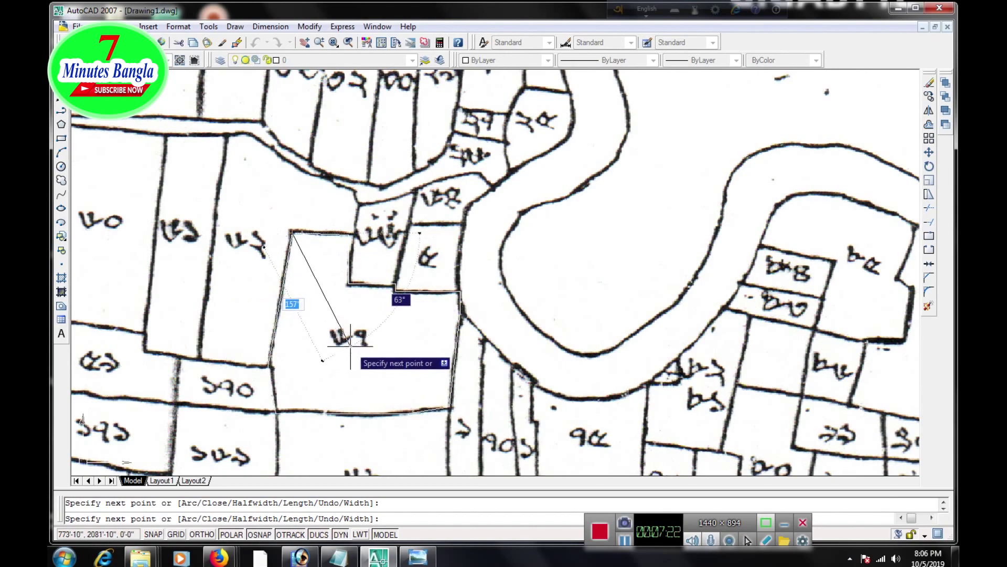
key(Escape)
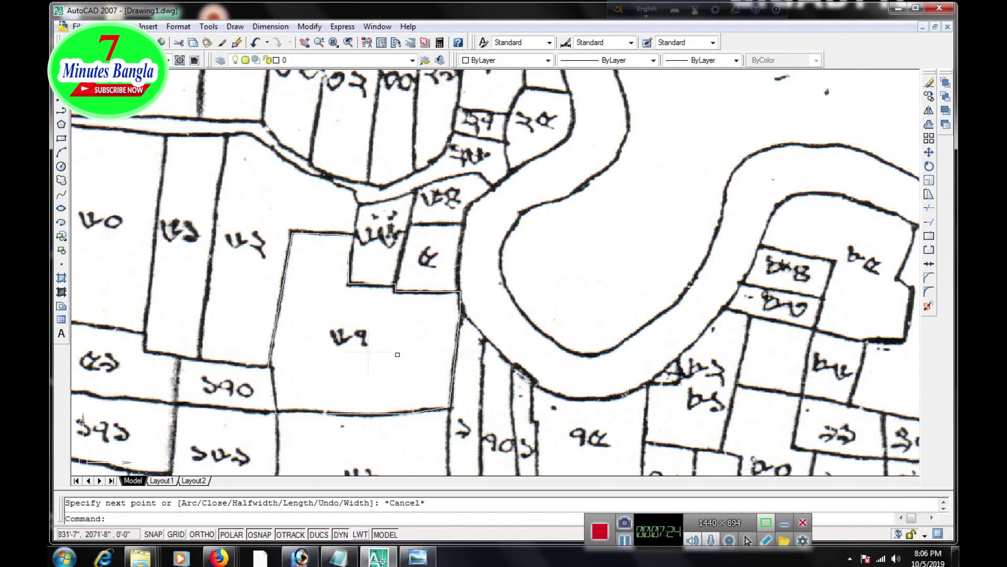
Select the traced outline and adjust its upper-right corner vertex
click(460, 313)
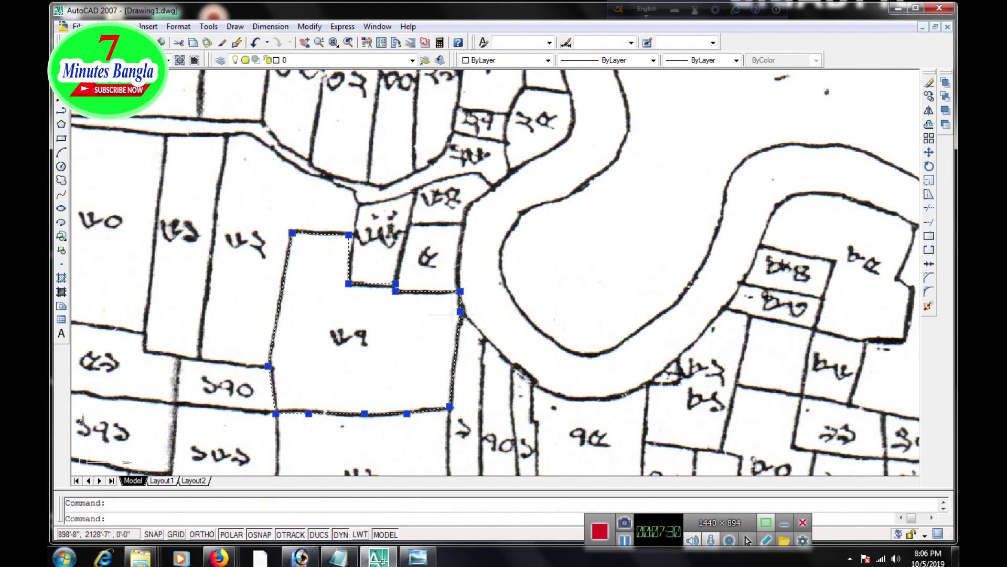
click(461, 291)
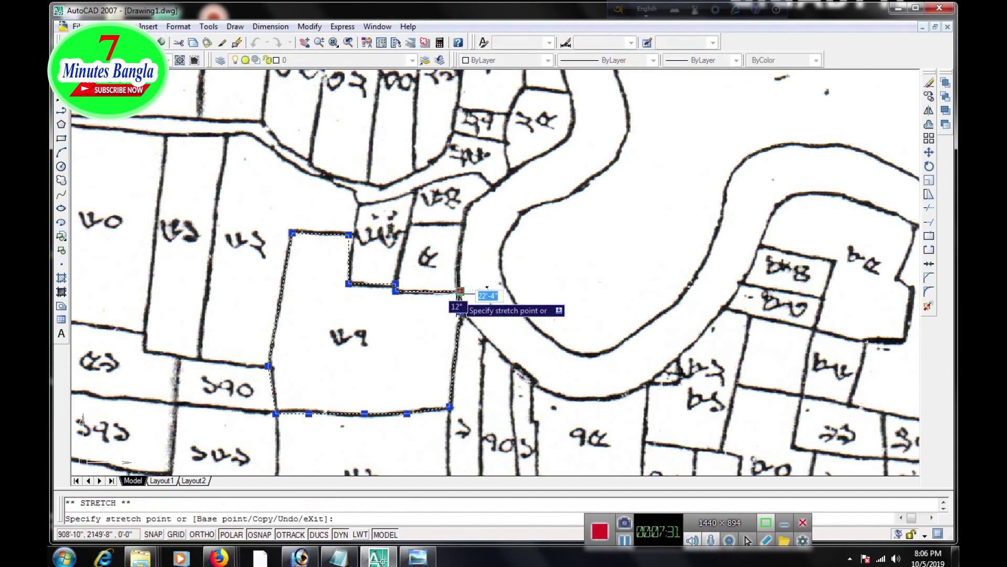
scroll(421, 328, down, 3)
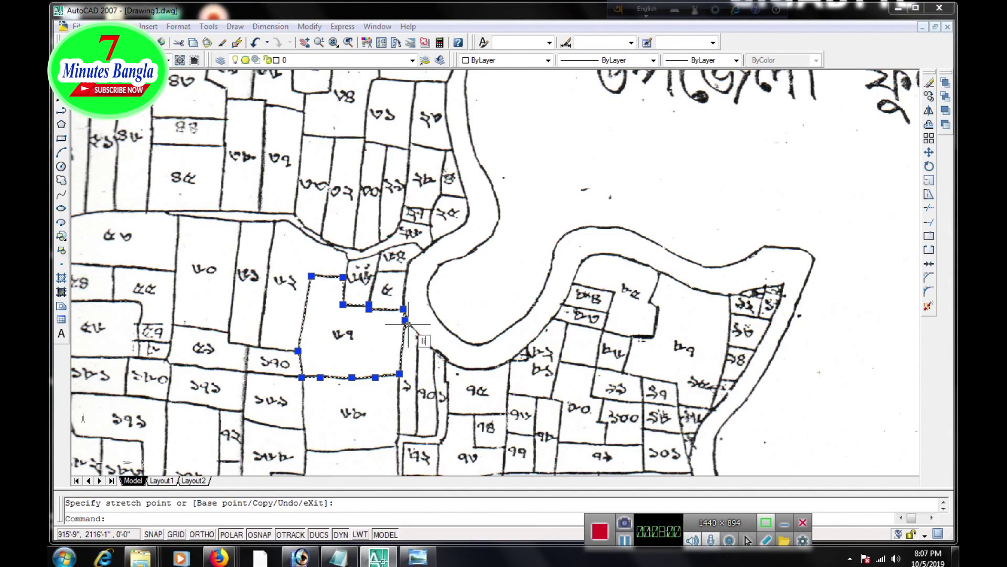
List the polyline with LI, showing area 39305.74 sq ft and length 855'-7"
text(li)
key(Return)
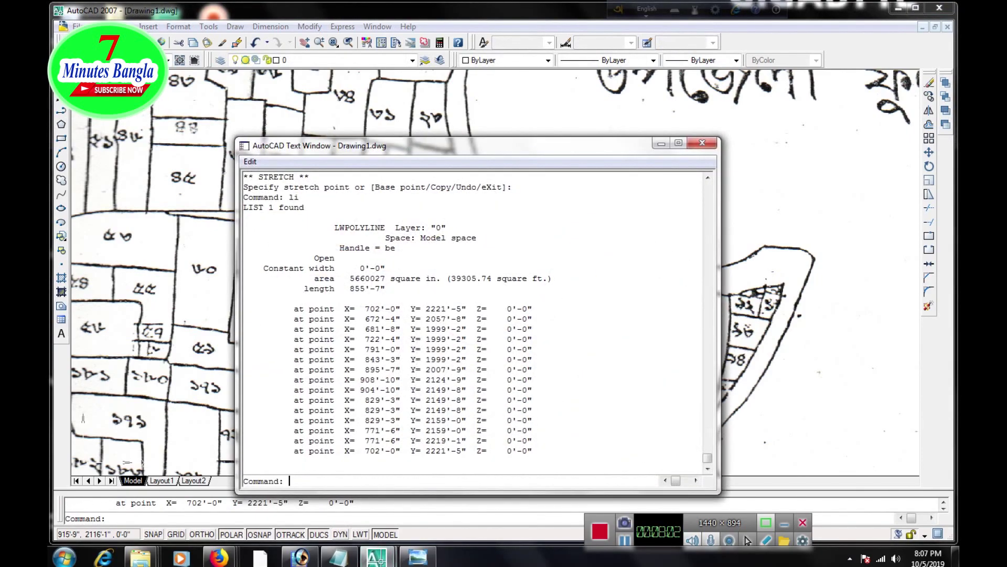
click(766, 540)
drag(491, 266, 461, 268)
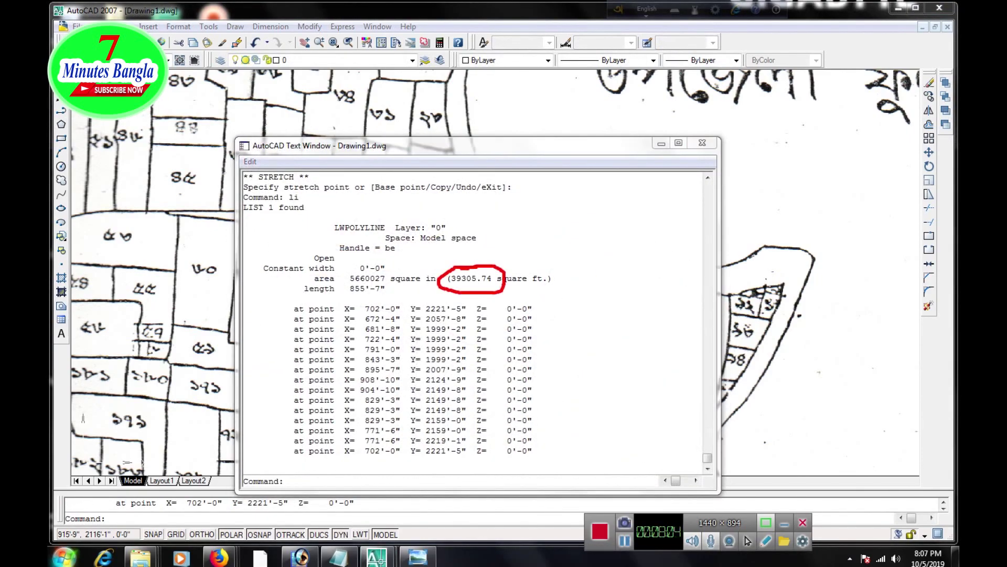
key(super)
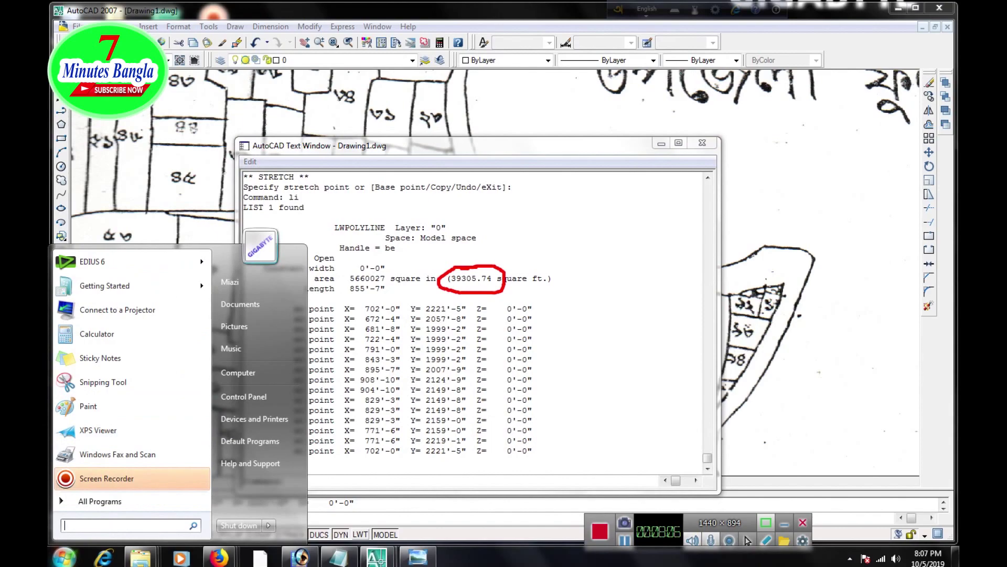
Launch Calculator and move it beside the area listing
text(cal)
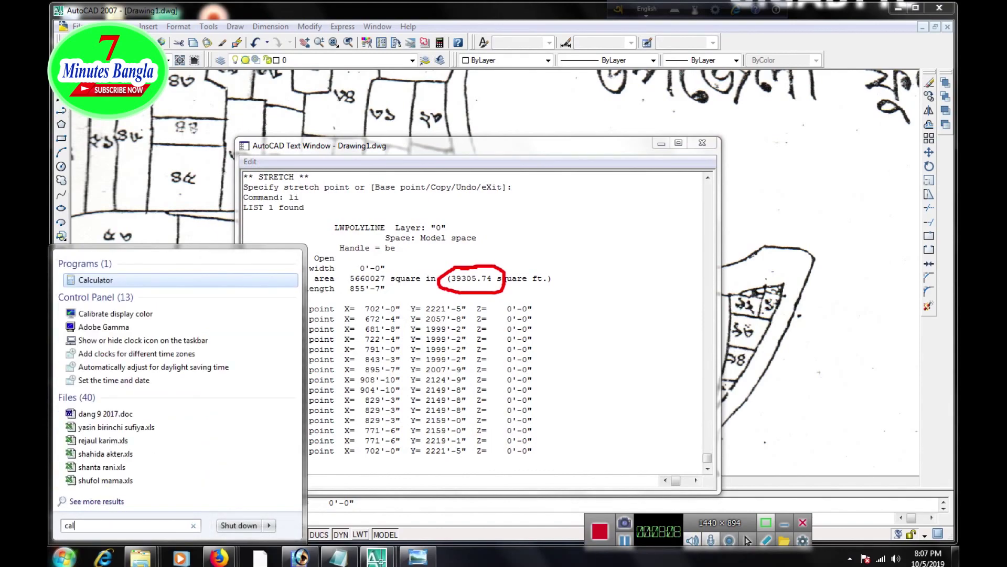
key(Down)
key(Up)
key(Return)
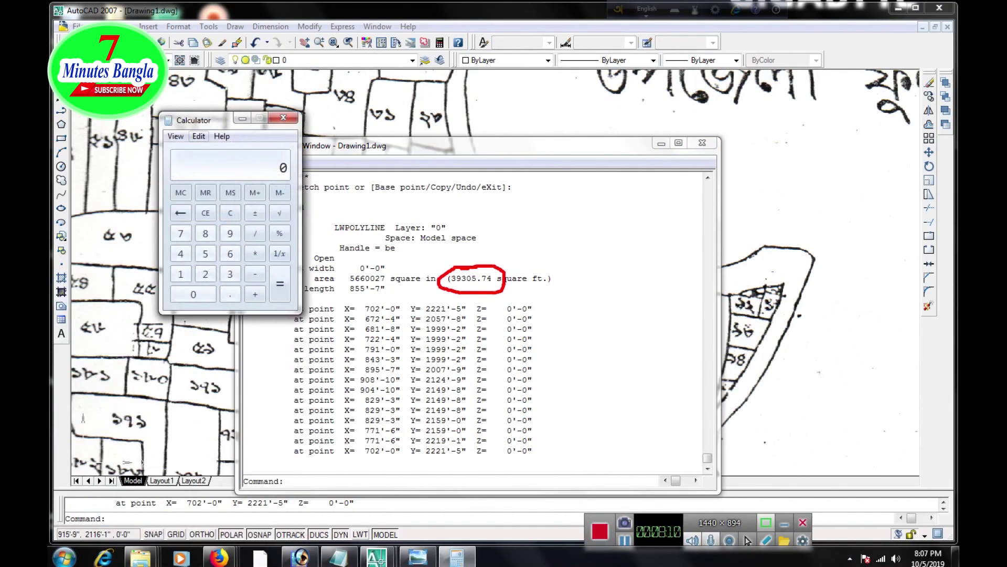
drag(210, 119, 639, 120)
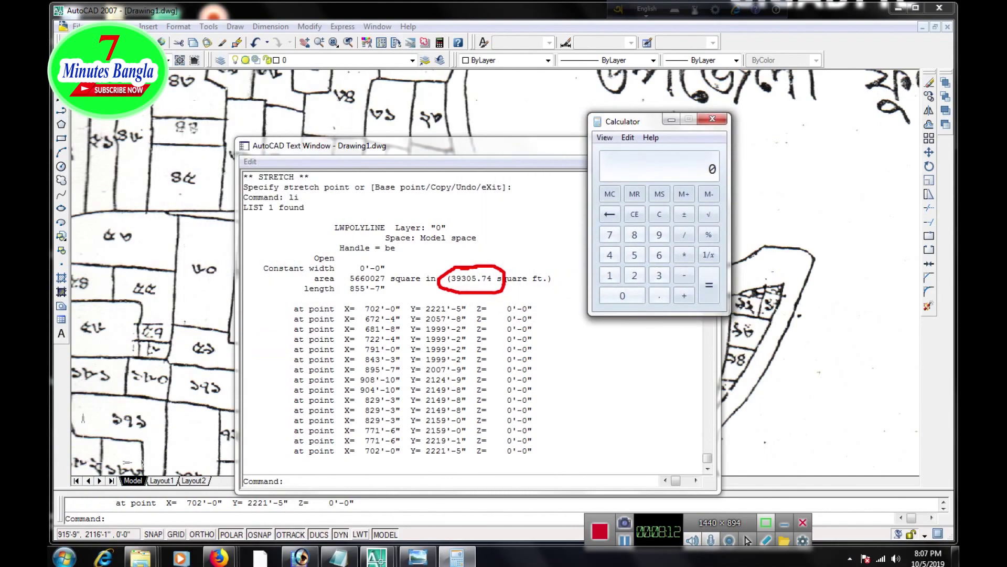
Divide 39305.74 by 435.6 to get 90.23356290174472, storing and recalling it from memory
text(39305.74)
key(slash)
text(3)
key(BackSpace)
text(435.6)
key(Return)
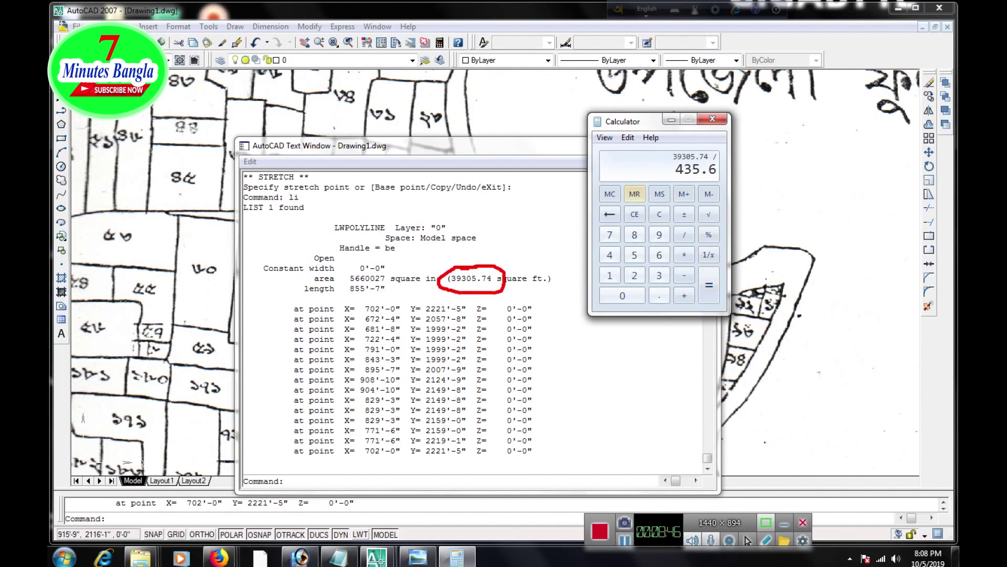
key(ctrl+p)
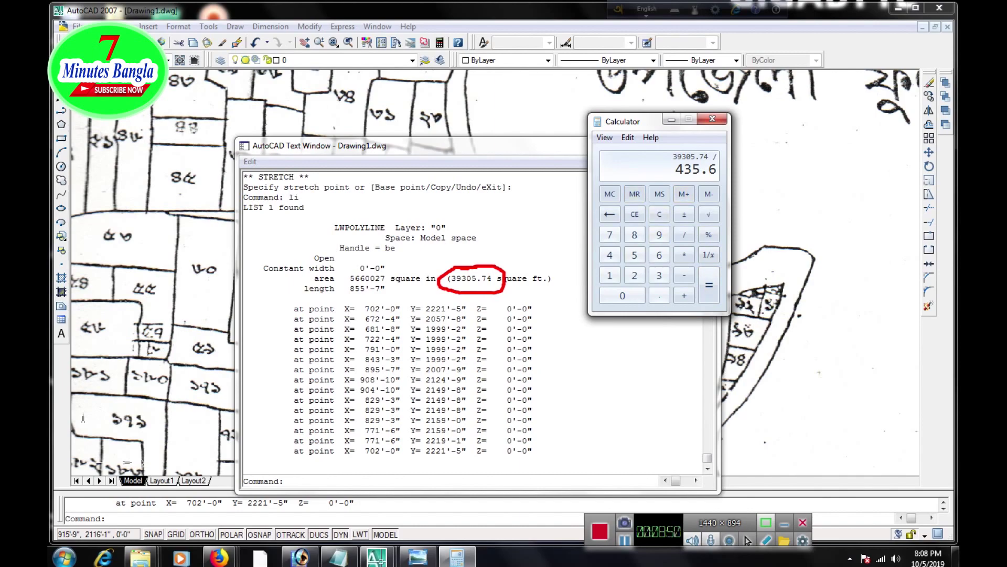
key(Return)
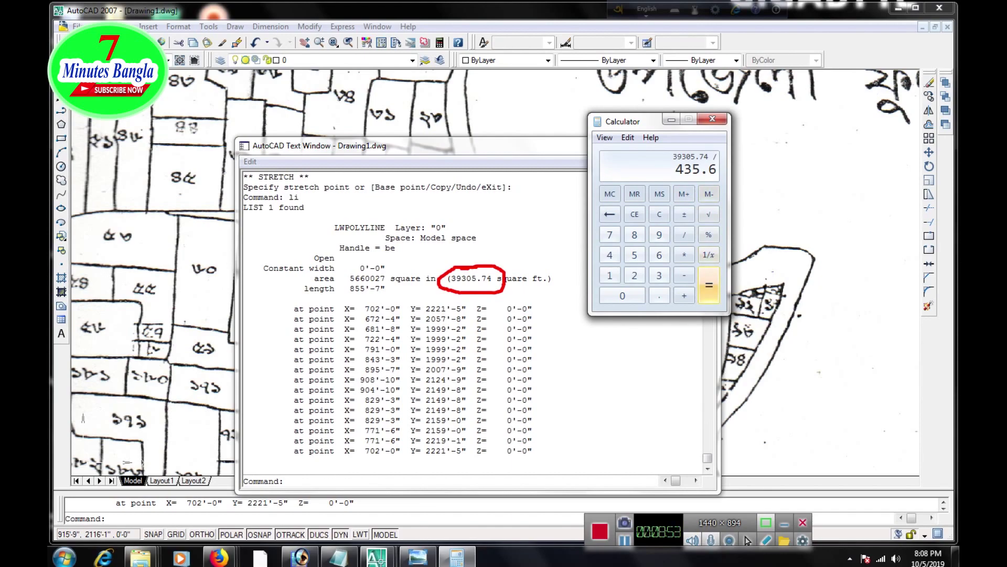
key(Return)
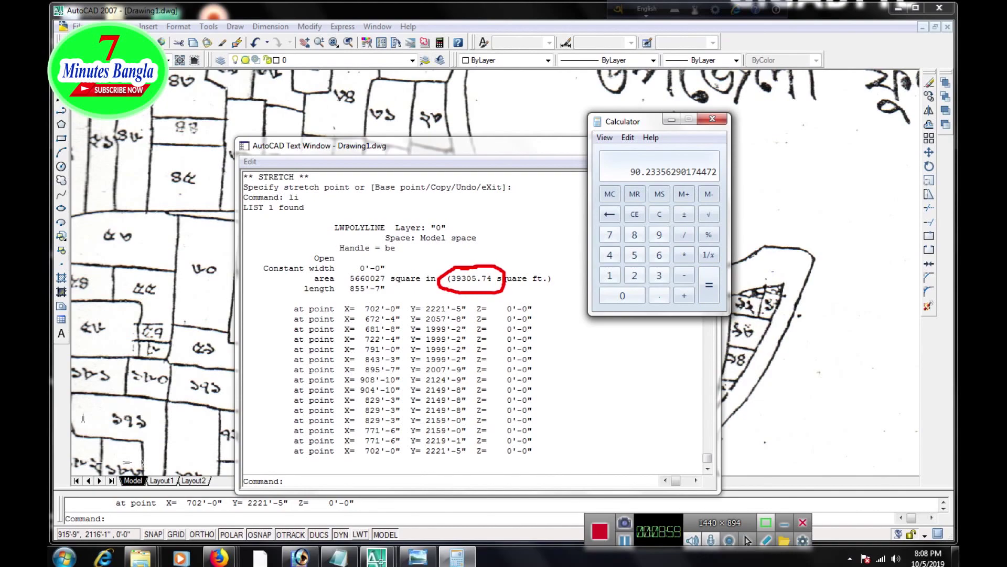
key(ctrl+r)
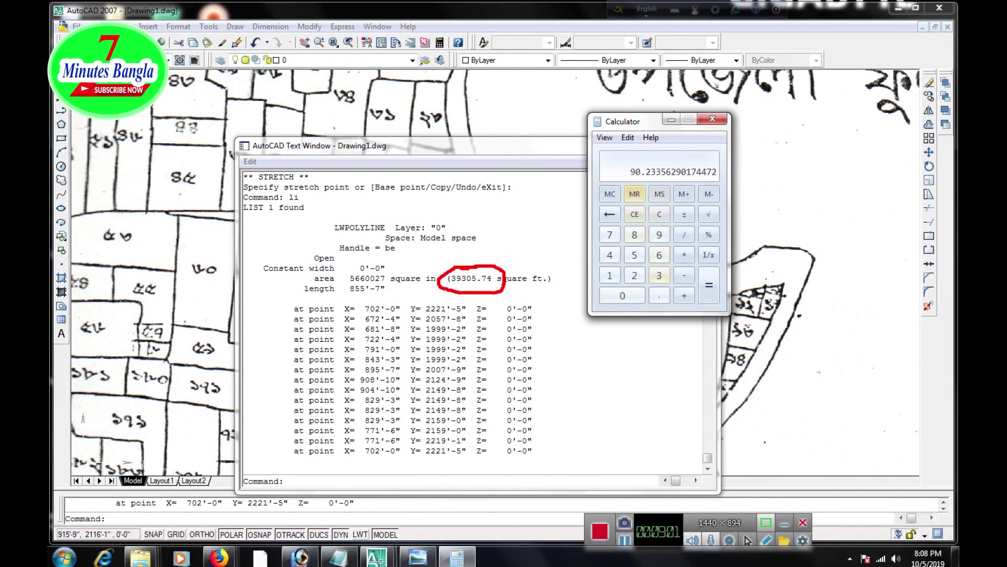